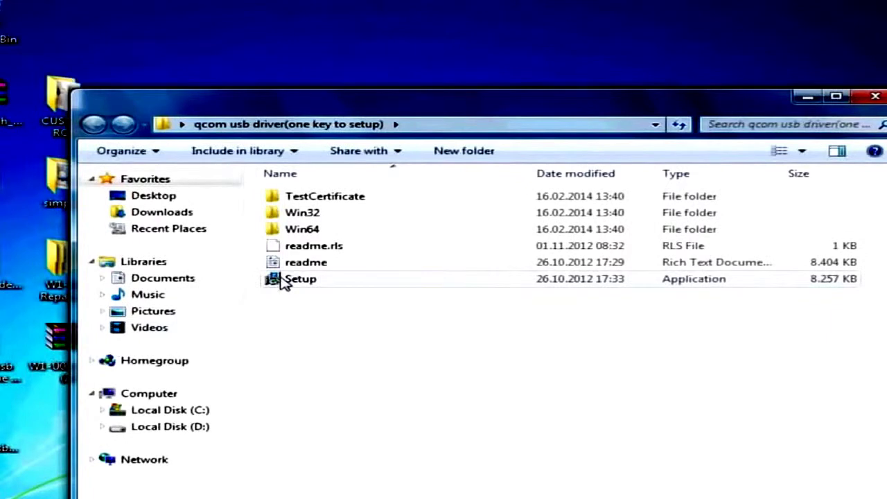
Launch the Qualcomm USB driver Setup, then cancel its InstallShield wizard without installing.
click(284, 280)
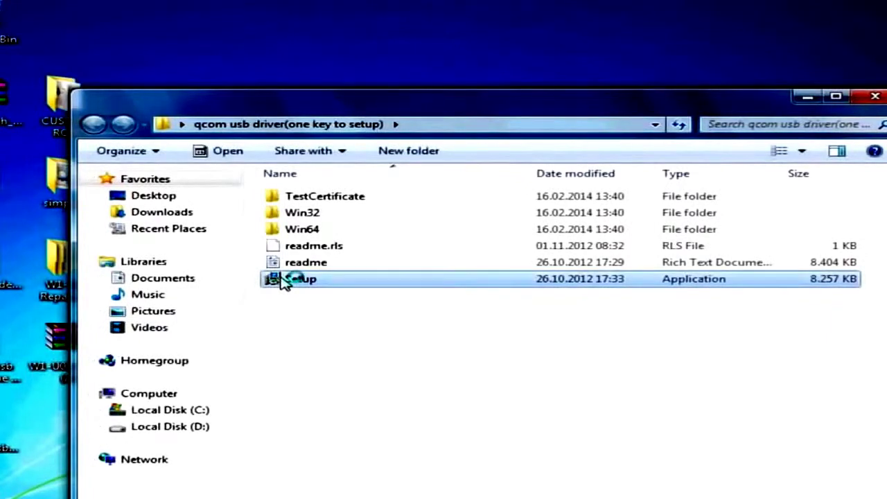
double_click(284, 280)
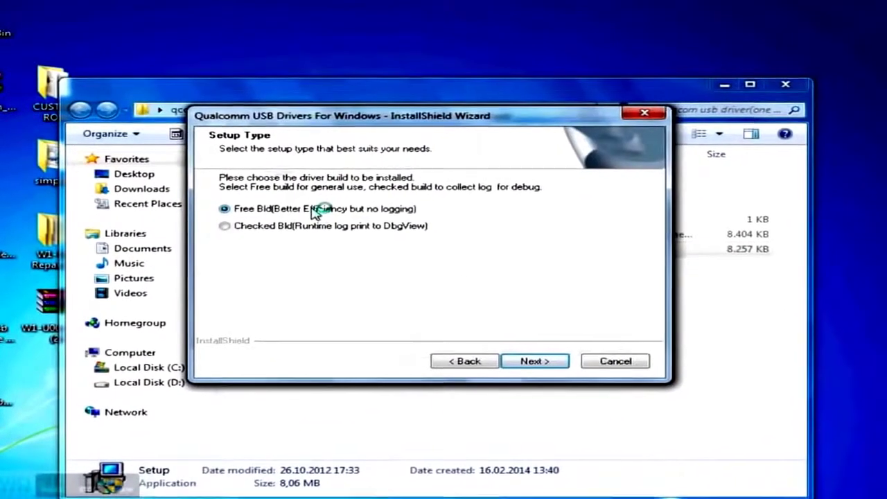
click(647, 113)
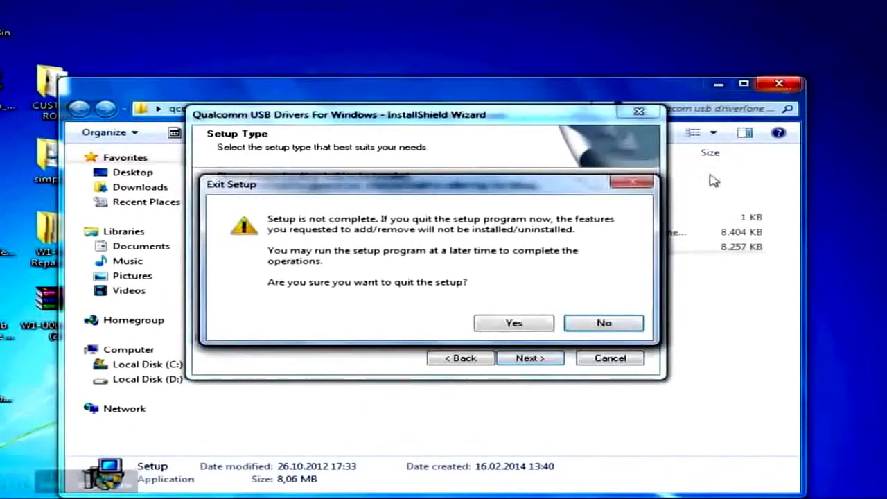
click(514, 325)
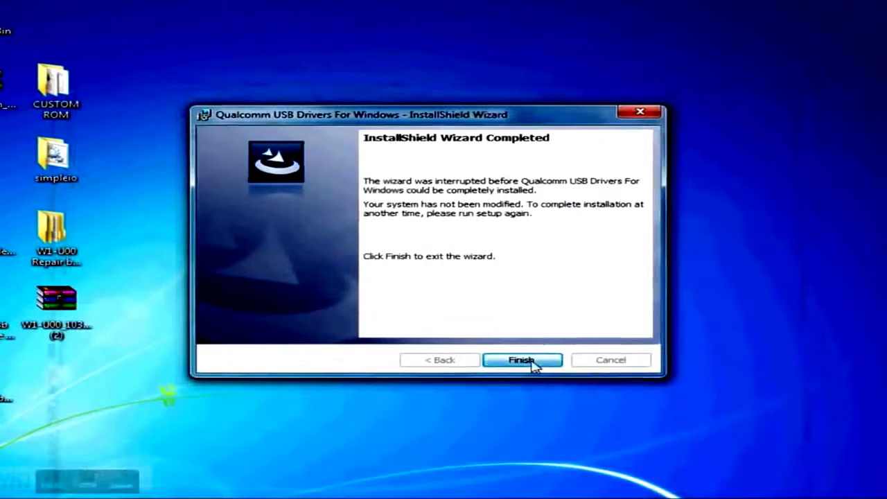
click(534, 360)
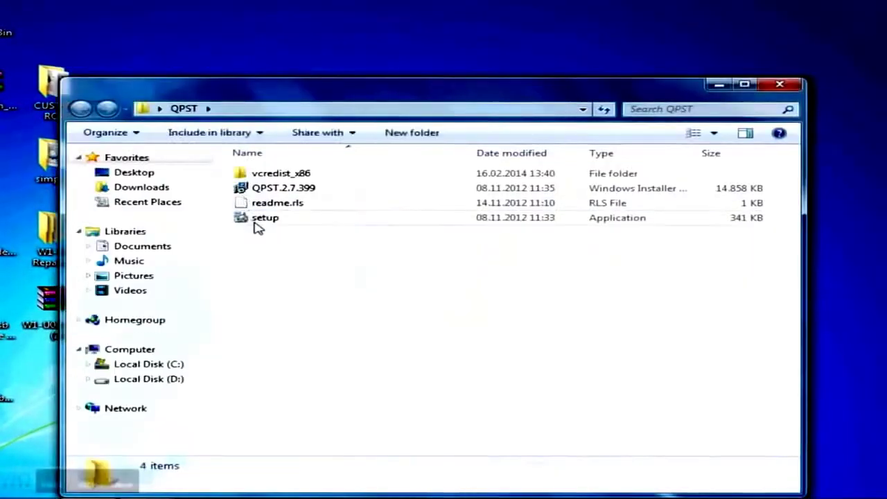
Start QPST setup, decline the Visual C++ runtime install, and close the QPST folder.
click(264, 219)
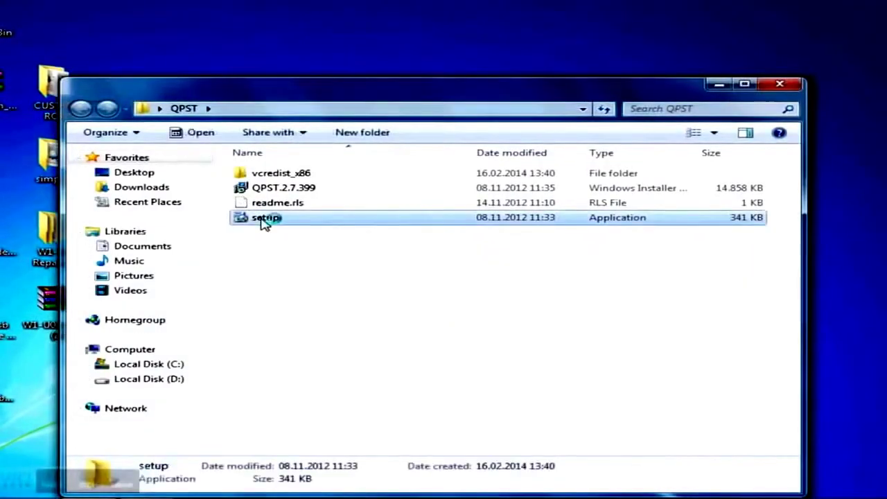
double_click(263, 219)
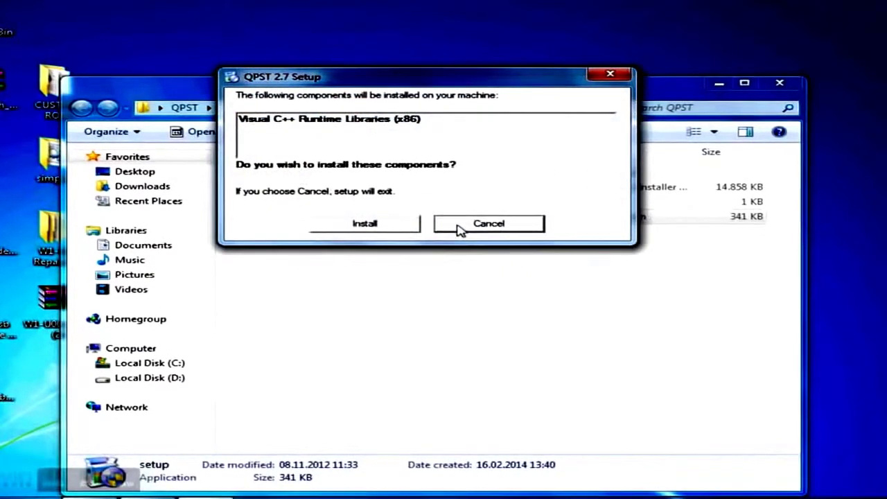
click(457, 225)
key(Return)
click(781, 82)
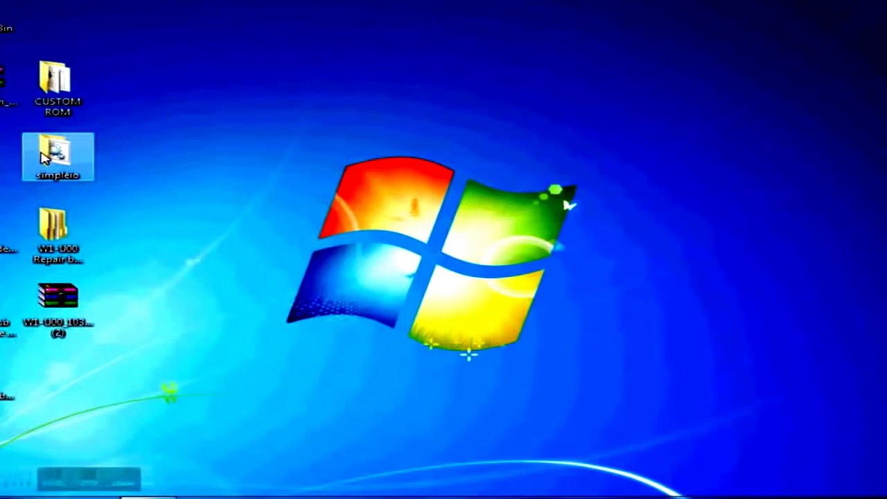
Run the installsimpleio script from the simpleio folder as administrator.
double_click(43, 158)
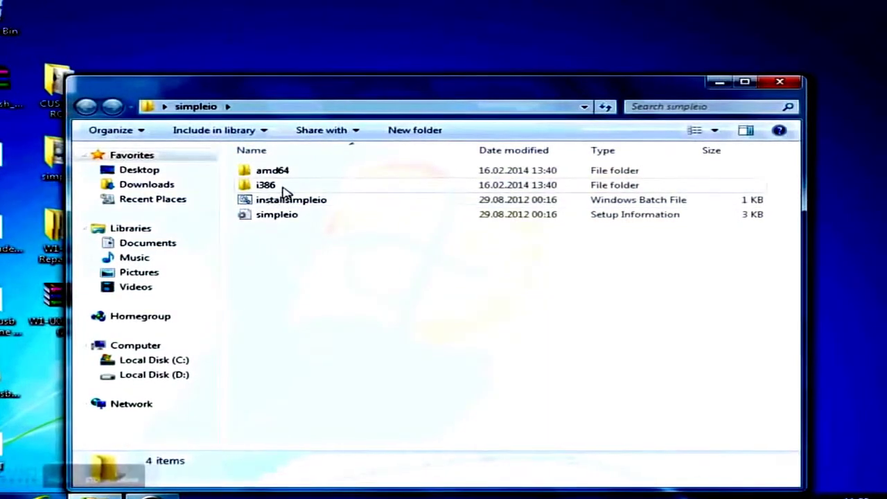
right_click(295, 197)
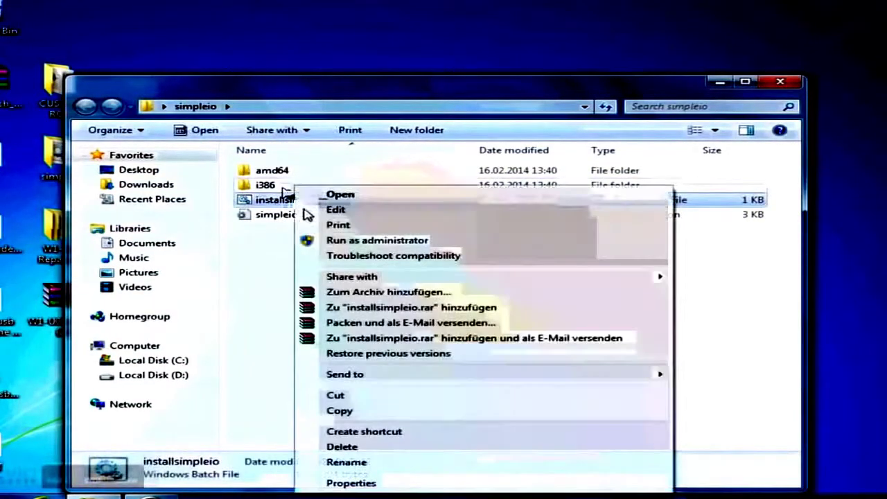
click(331, 240)
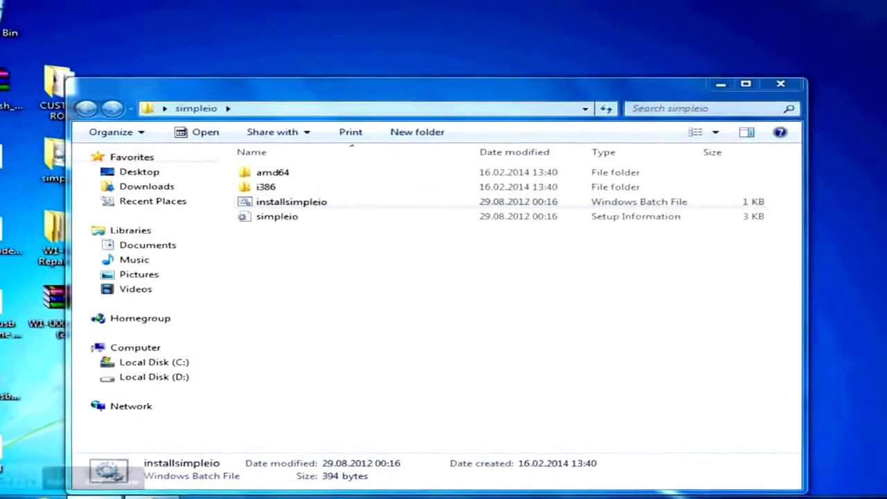
click(771, 83)
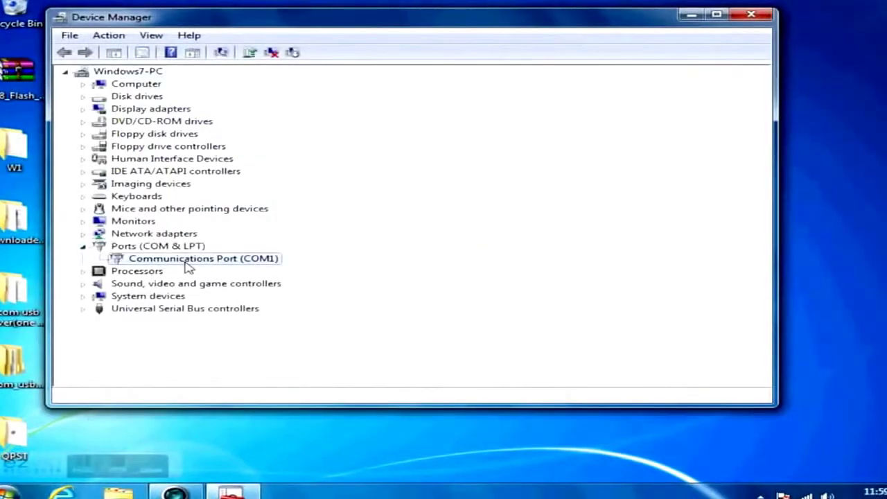
Select Communications Port (COM1) under Ports until Qualcomm HS-USB QDLoader 9008 (COM3) appears.
click(185, 262)
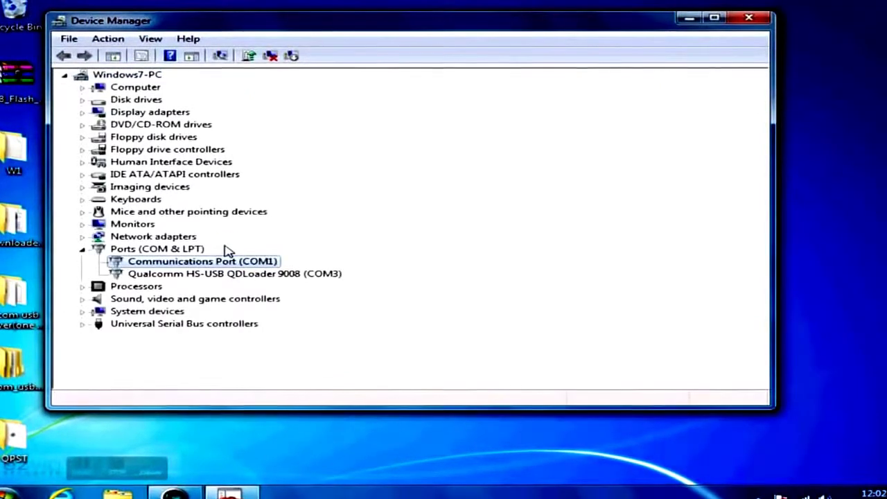
Launch QPST Configuration and allow QPST Server through the firewall.
key(super)
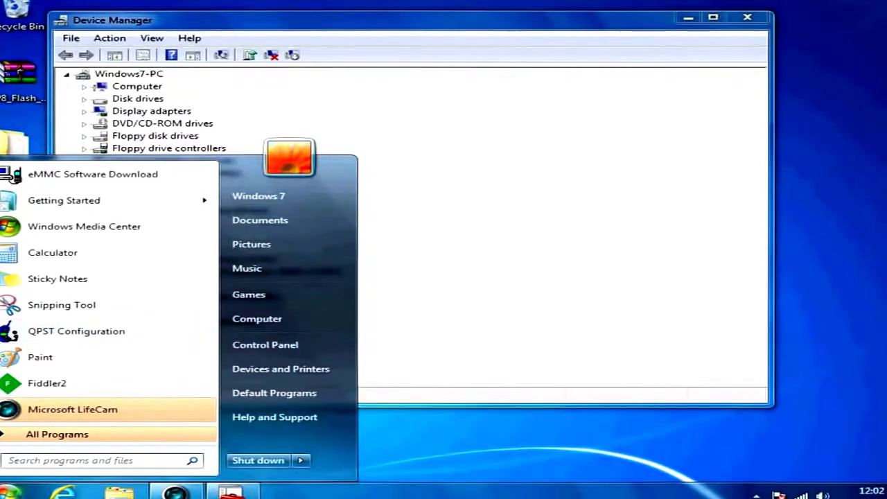
click(267, 340)
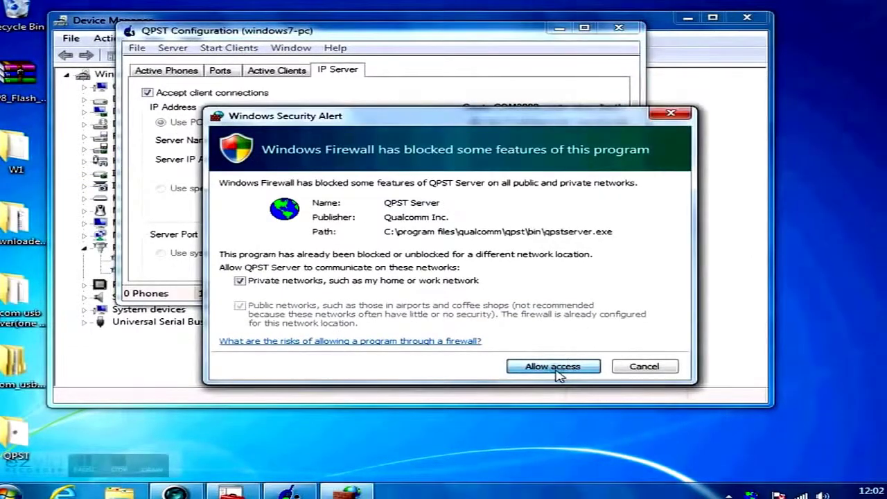
click(553, 367)
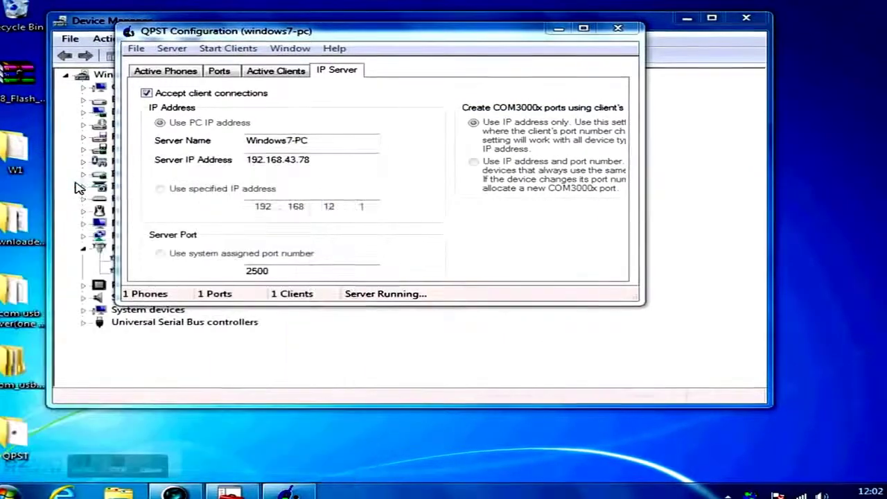
click(533, 285)
Browse to C:\Program Files\Qualcomm\QPST\bin and select emmcswdownload.
click(118, 494)
click(161, 352)
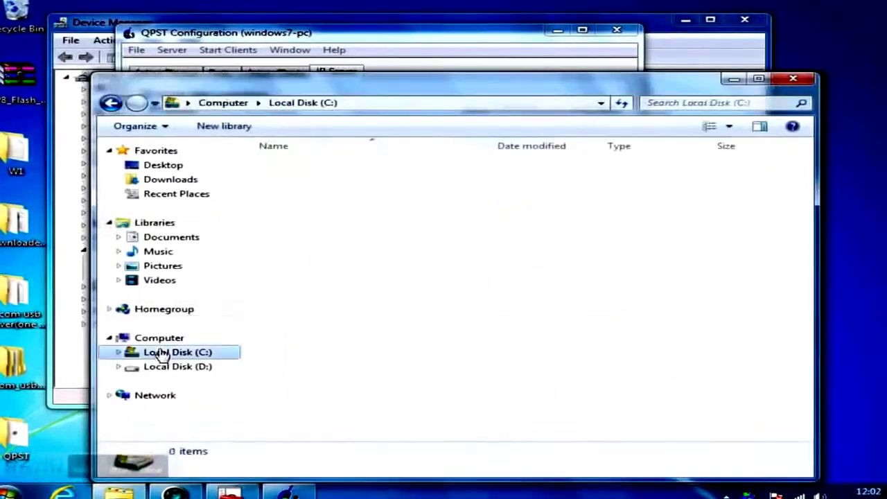
double_click(307, 194)
click(306, 310)
scroll(333, 319, down, 1)
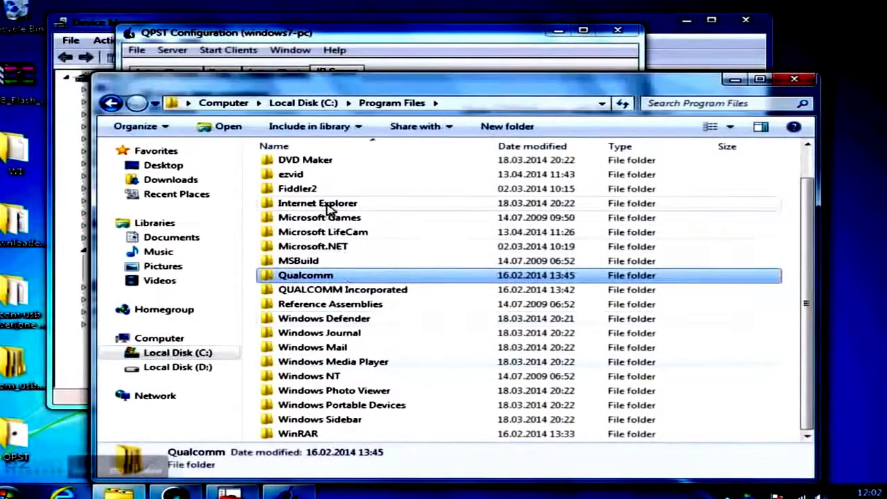
key(Down)
key(Up)
key(Return)
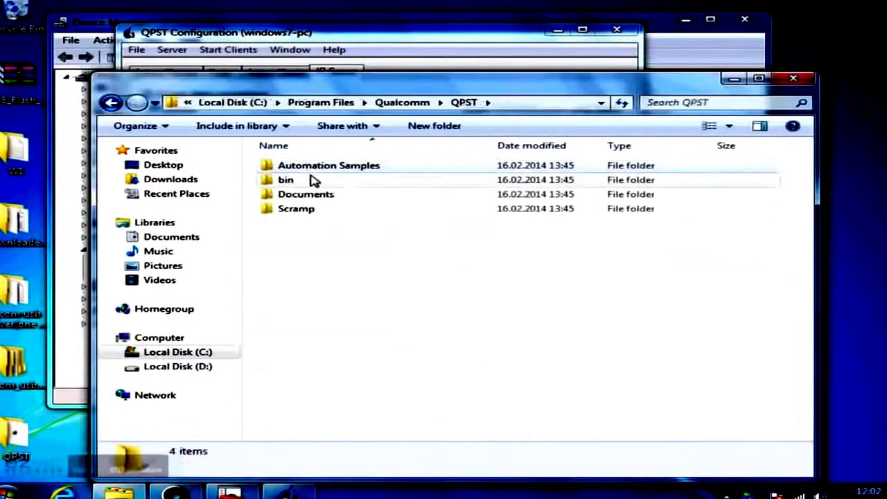
key(Return)
scroll(314, 184, down, 5)
click(324, 218)
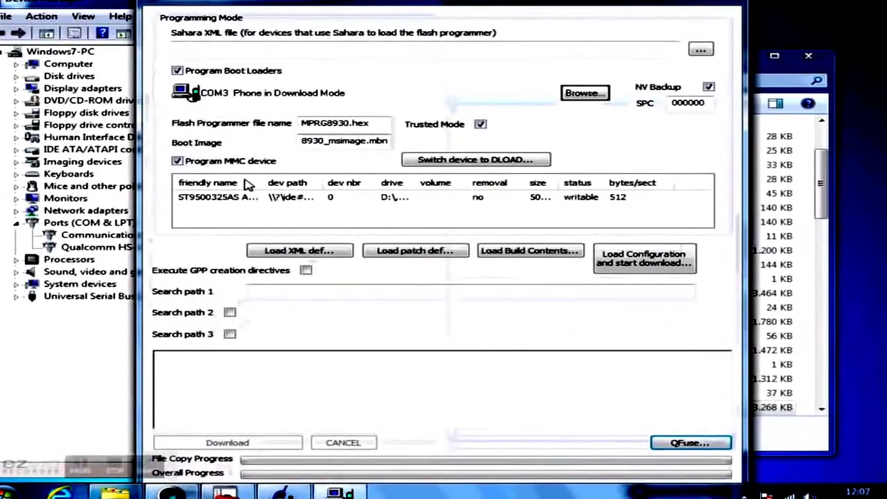
Disable MMC programming, load the W1-U00 Repair bootloader contents XML, and download boot loaders to COM3.
click(208, 161)
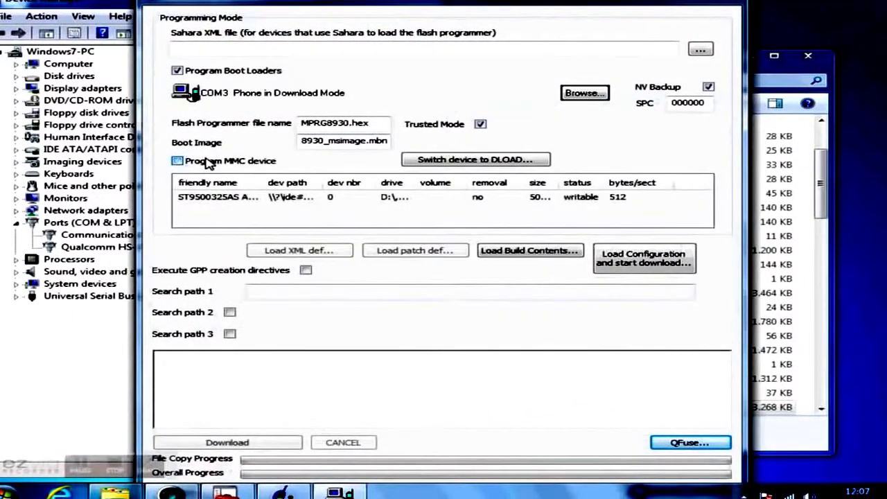
click(488, 250)
click(332, 239)
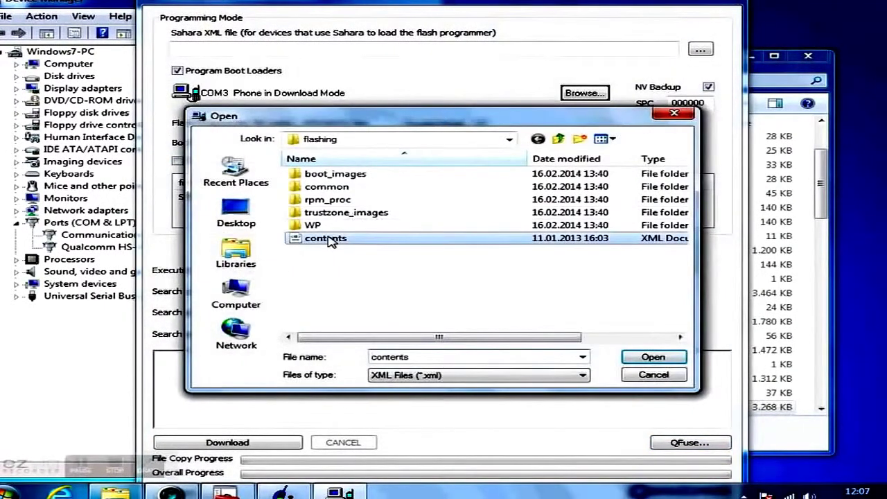
click(560, 140)
click(560, 140)
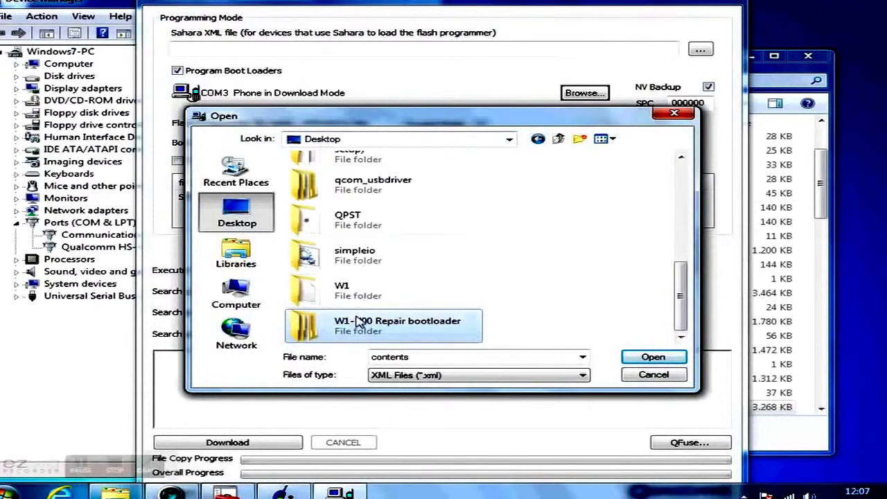
double_click(358, 323)
double_click(325, 174)
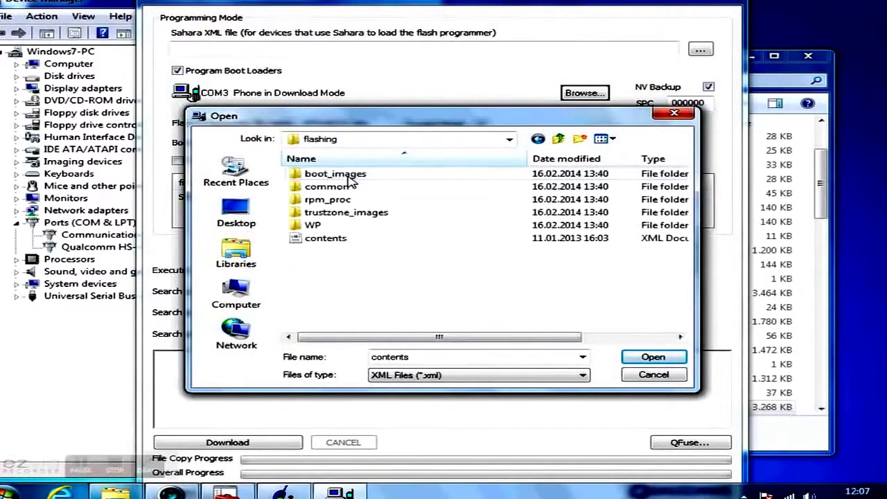
double_click(324, 240)
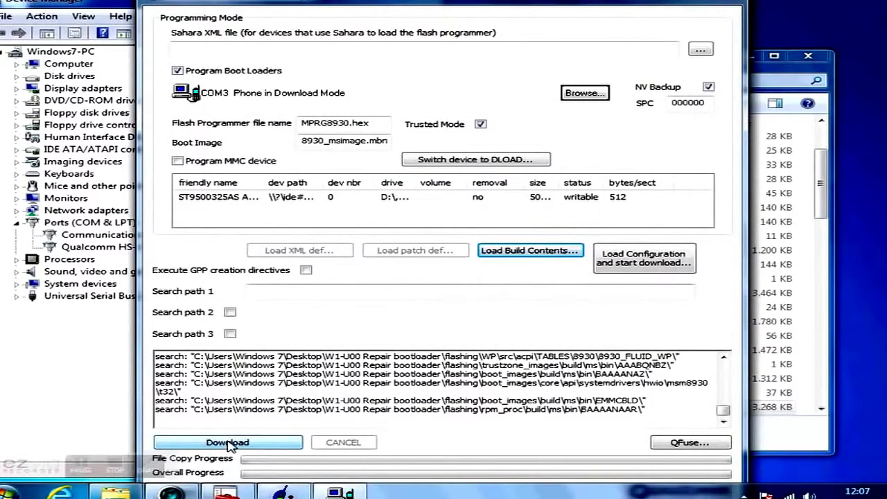
click(229, 445)
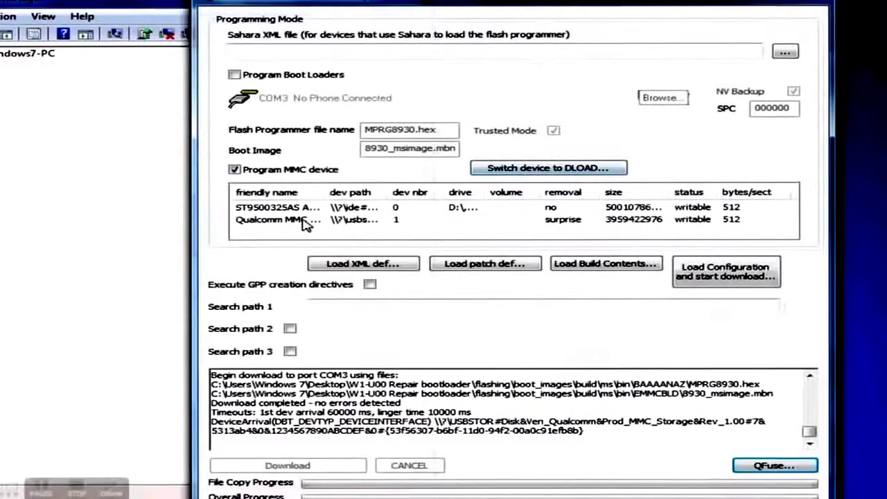
Download the image to the Qualcomm MMC Storage USB Device and close the AutoPlay prompts.
click(338, 218)
double_click(327, 192)
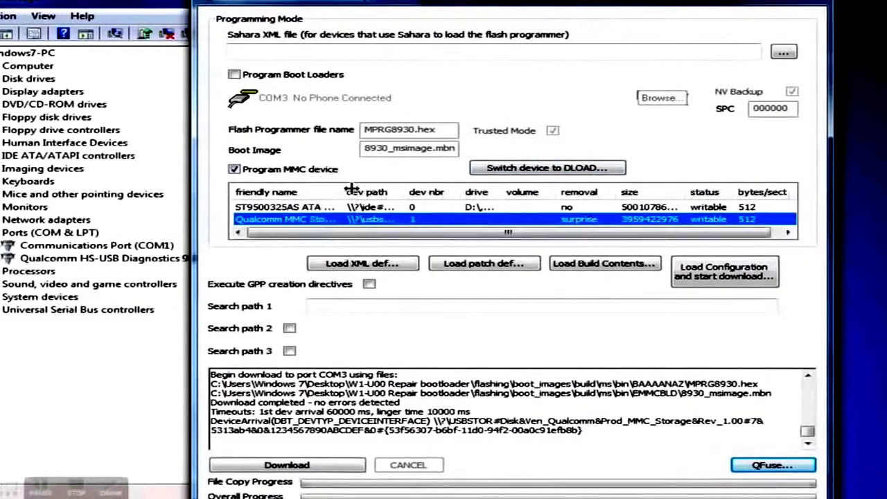
click(301, 466)
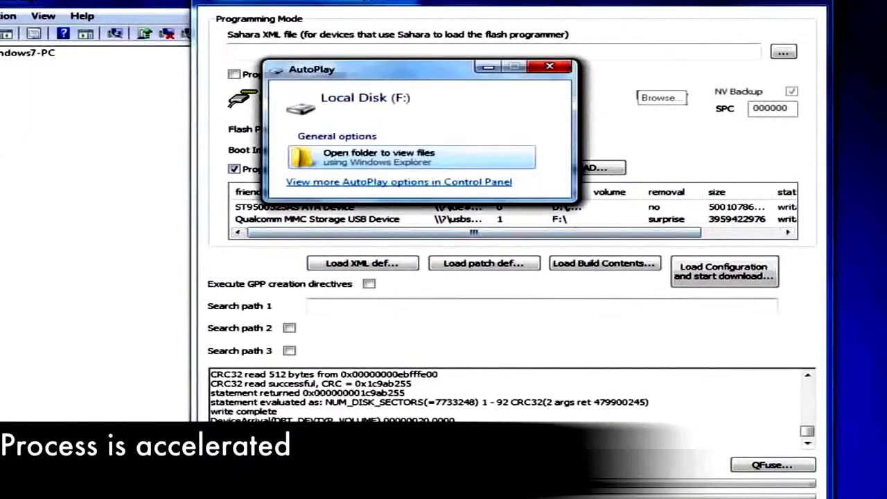
click(549, 66)
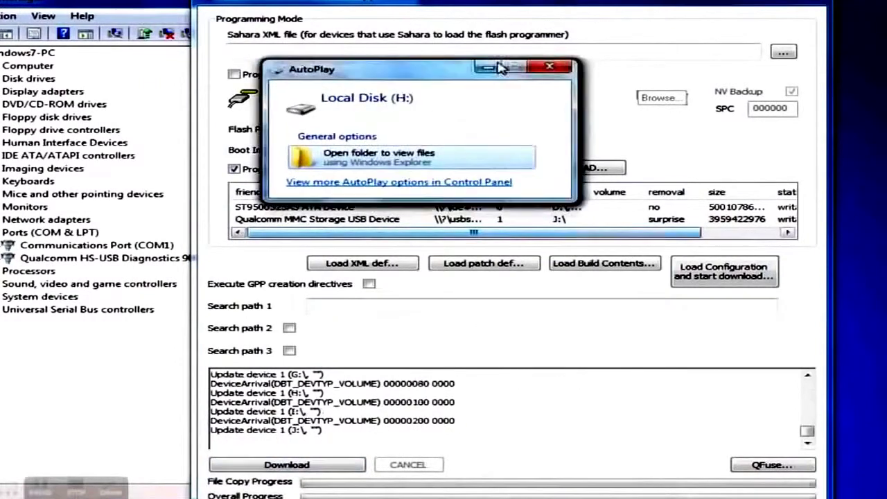
click(548, 69)
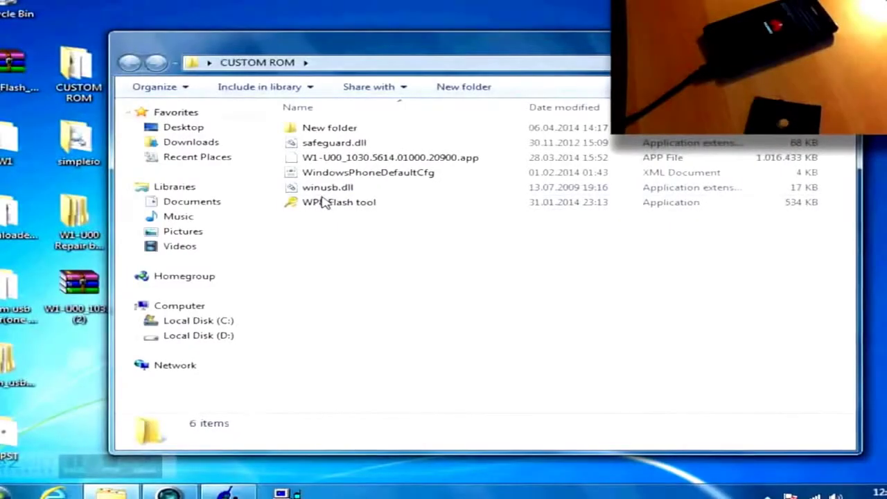
Run the WP8 Flash tool as administrator.
click(323, 201)
double_click(323, 201)
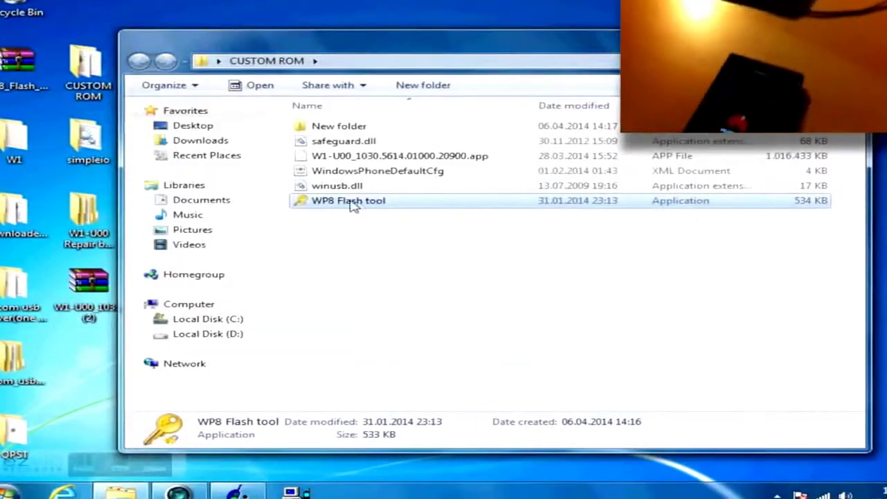
right_click(341, 202)
click(393, 194)
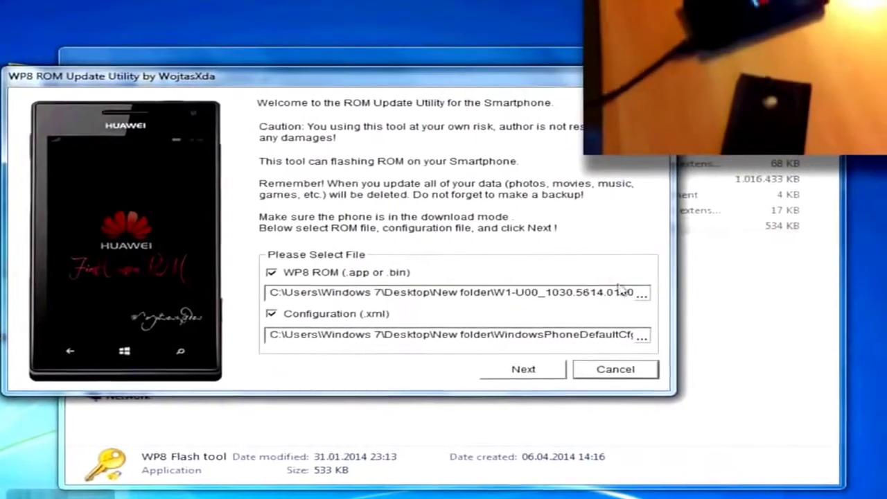
Select the W1-U00 .app ROM and WindowsPhoneDefaultCfg XML, then continue to flashing.
click(627, 298)
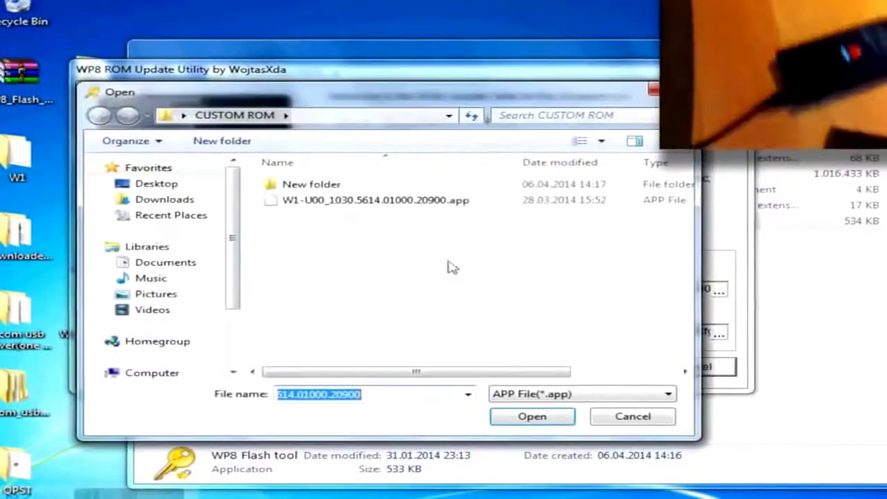
click(339, 205)
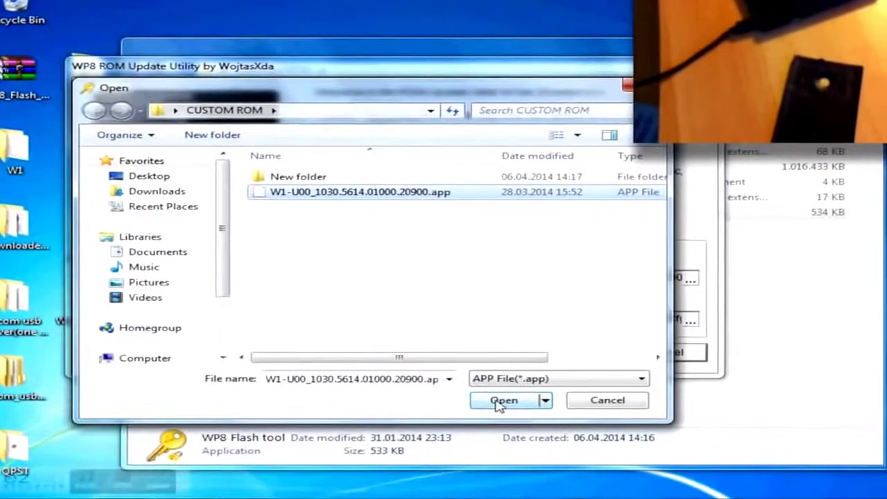
click(496, 398)
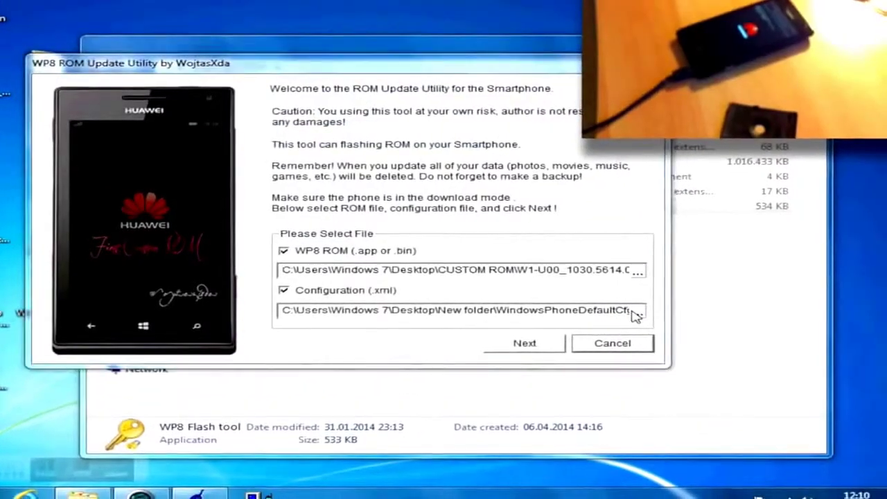
click(683, 317)
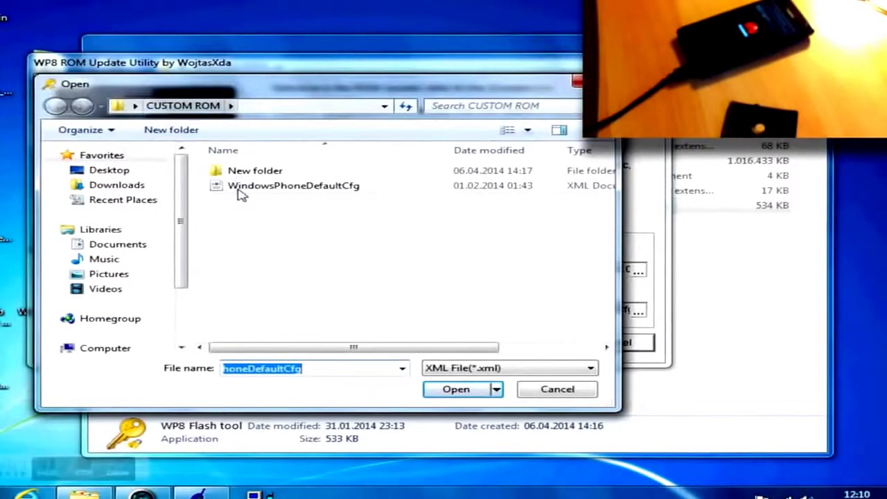
click(239, 191)
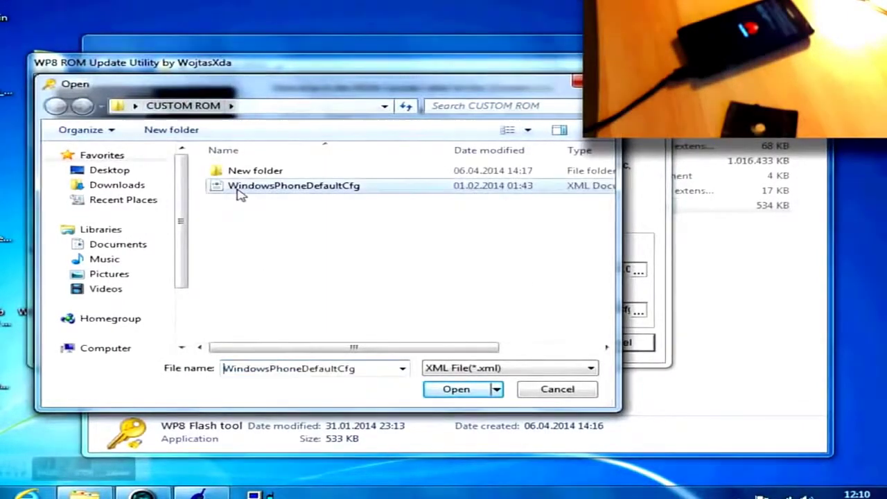
click(442, 392)
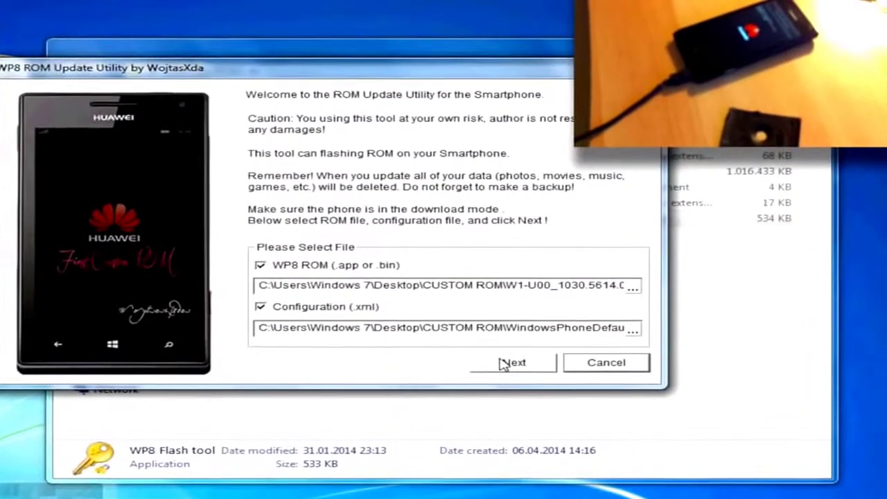
click(494, 370)
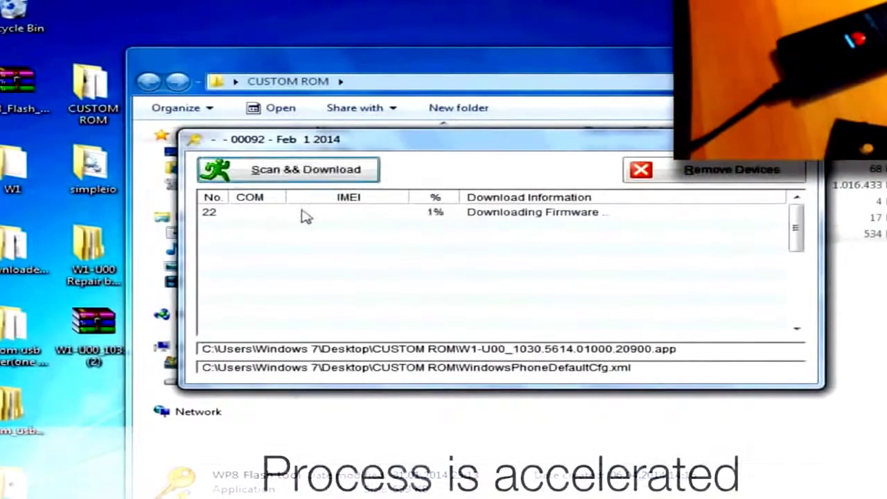
Start Scan && Download to flash the custom ROM onto the phone.
click(303, 213)
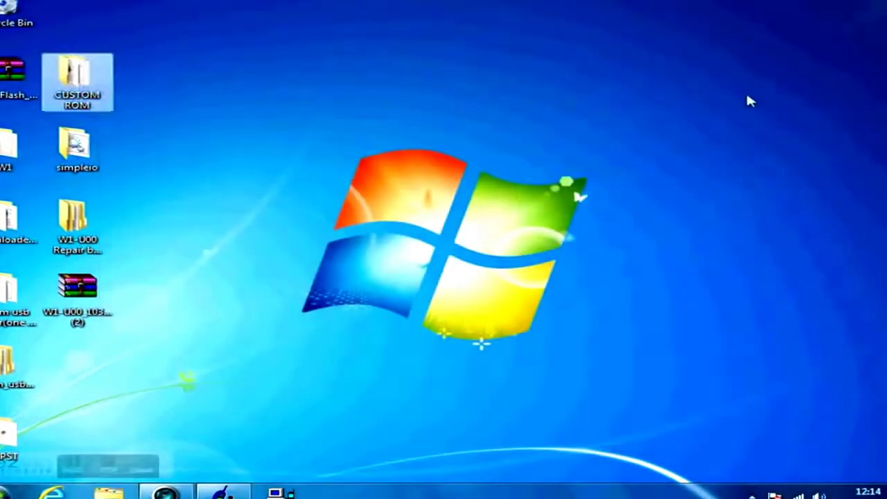
Clear the desktop selection while checking the phone listed in Devices and Printers.
click(749, 100)
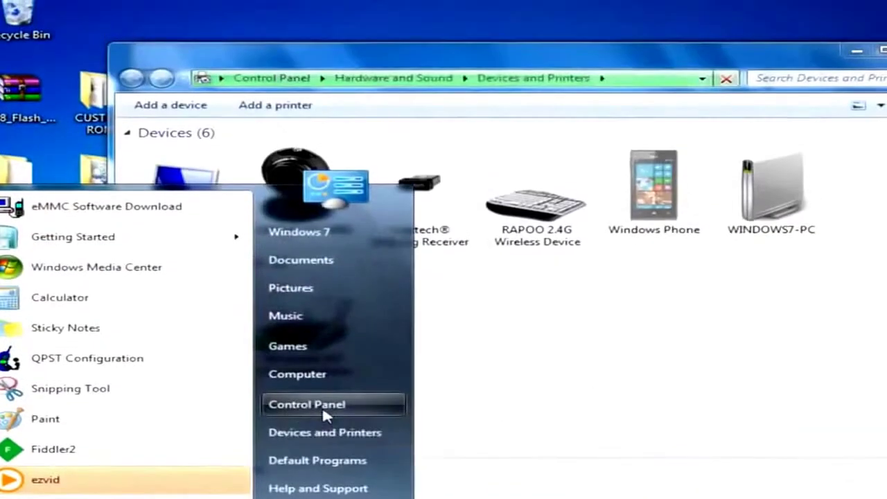
Dismiss the Start menu and the three drive AutoPlay prompts.
click(480, 305)
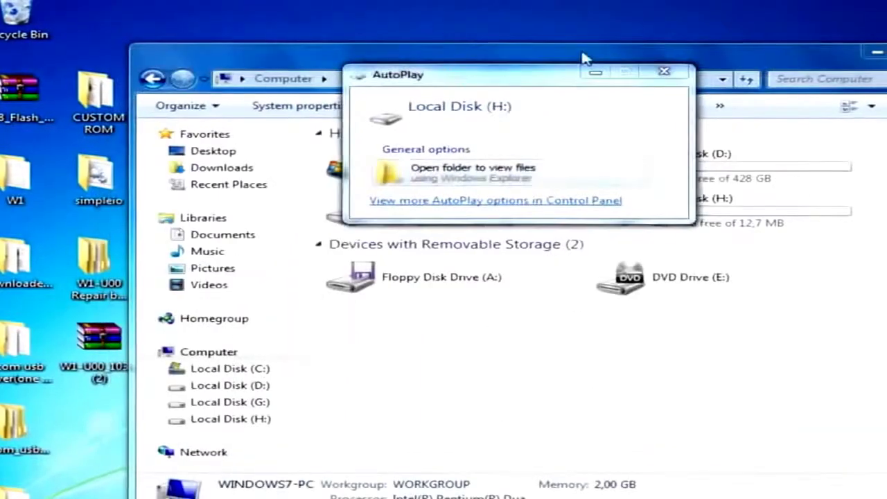
click(673, 75)
click(686, 75)
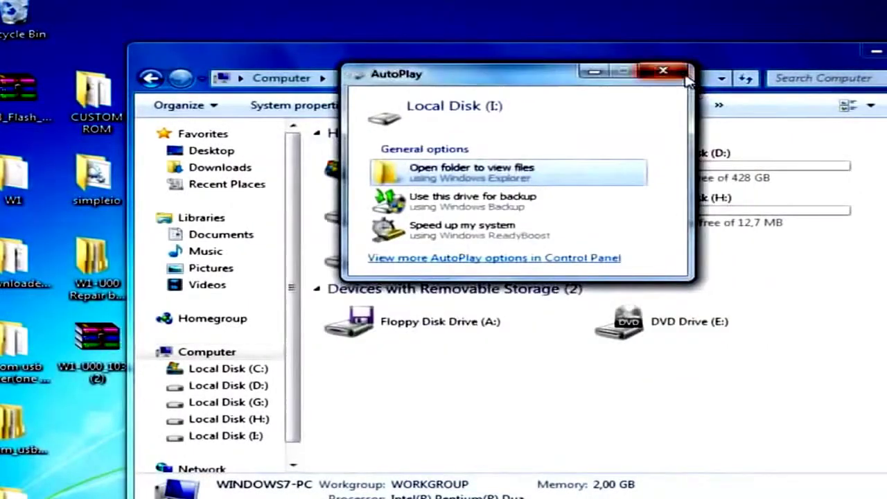
click(664, 73)
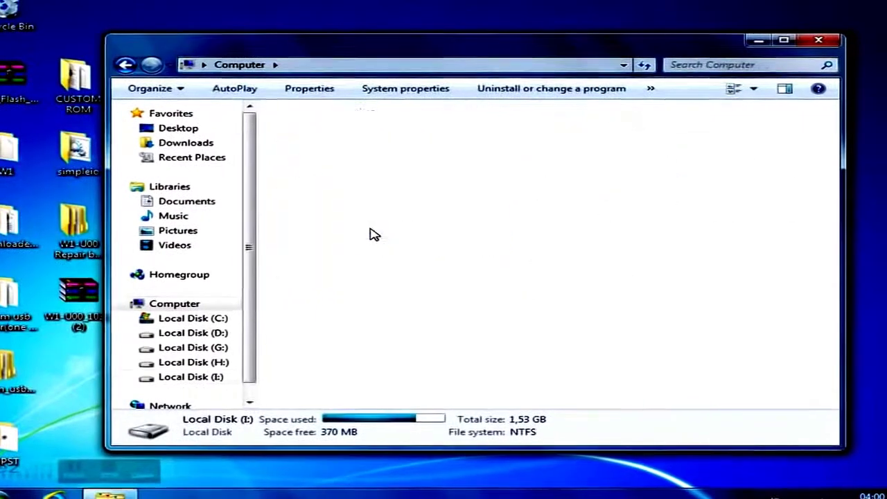
Open Windows\System32\config on Local Disk (I:).
double_click(315, 272)
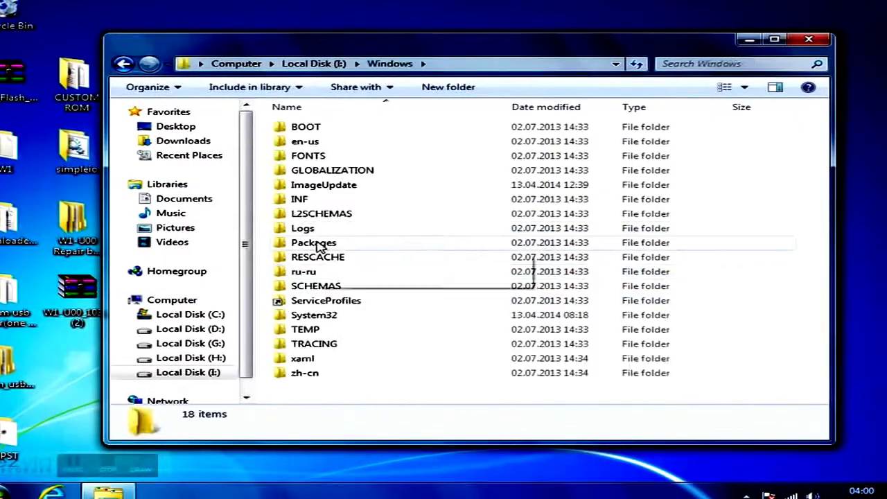
double_click(315, 315)
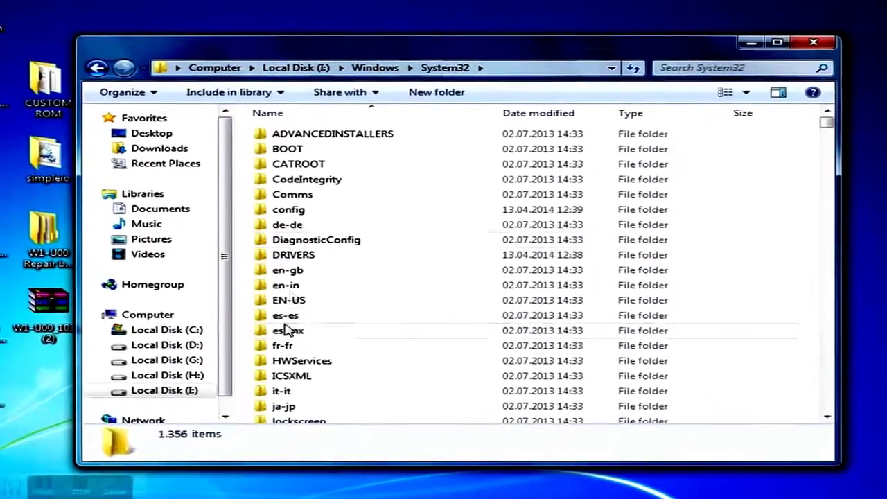
click(308, 289)
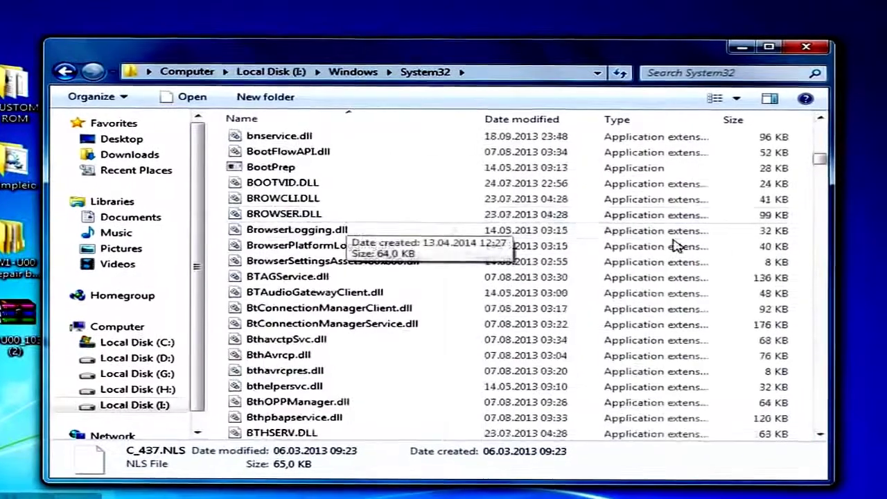
scroll(277, 208, up, 15)
click(280, 198)
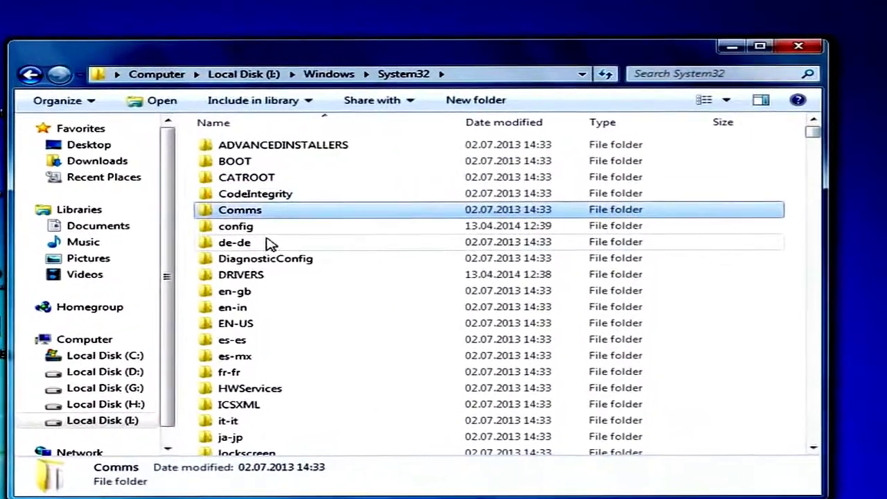
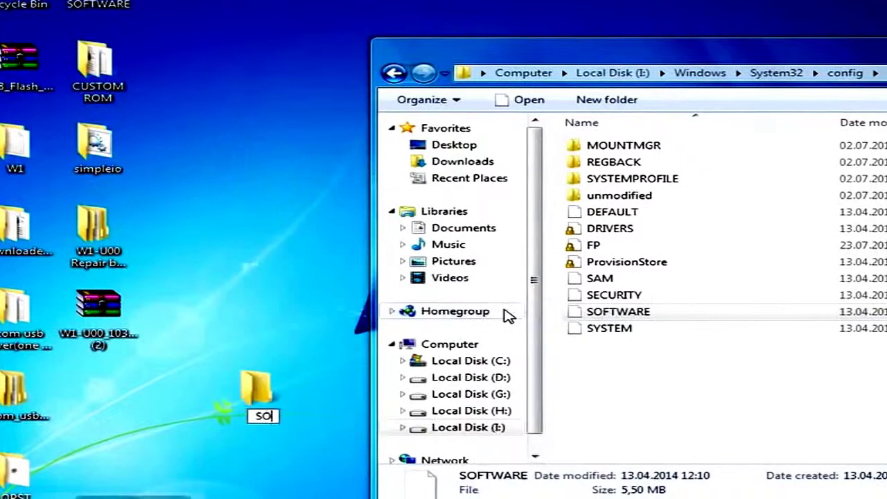
Correct the typo and finish naming the new desktop folder 'SOFTWARE BACKUP'.
key(BackSpace)
text(E BACKUP)
key(Return)
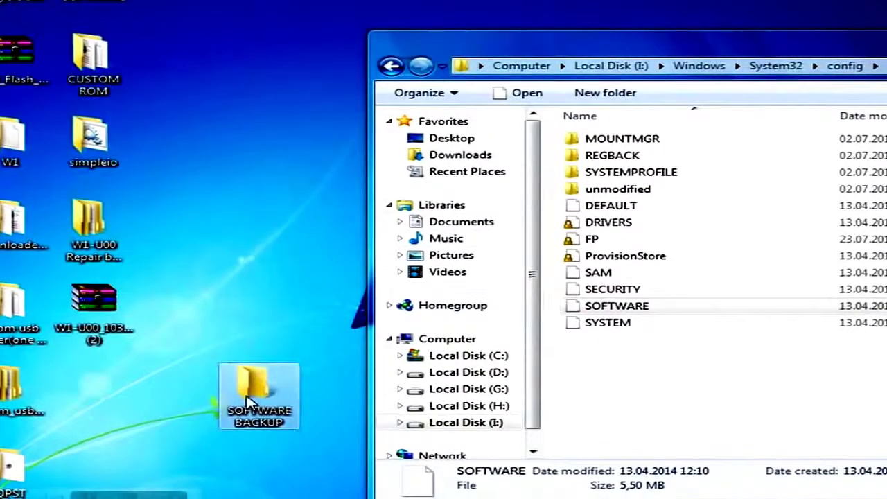
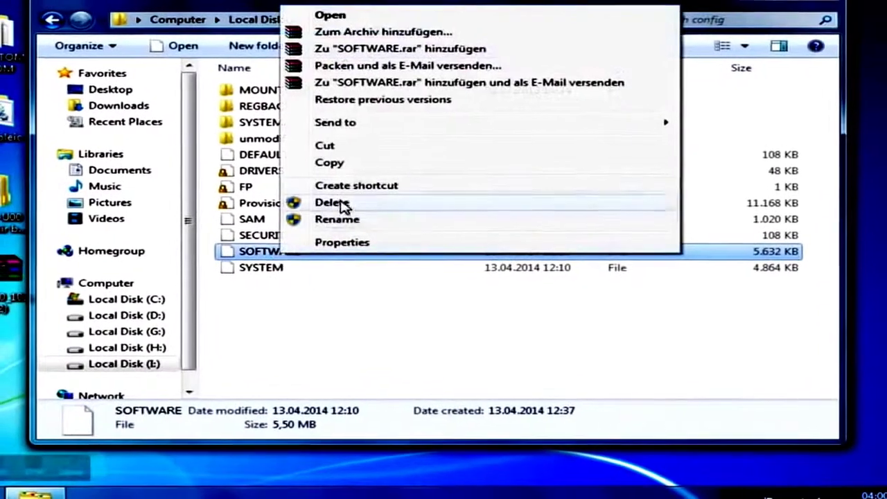
Copy the SOFTWARE hive file from the config folder onto the desktop.
click(359, 168)
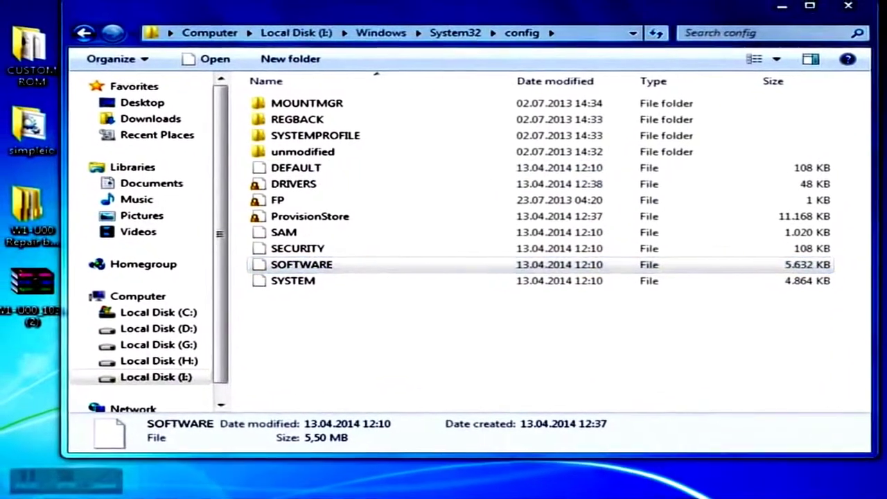
right_click(28, 3)
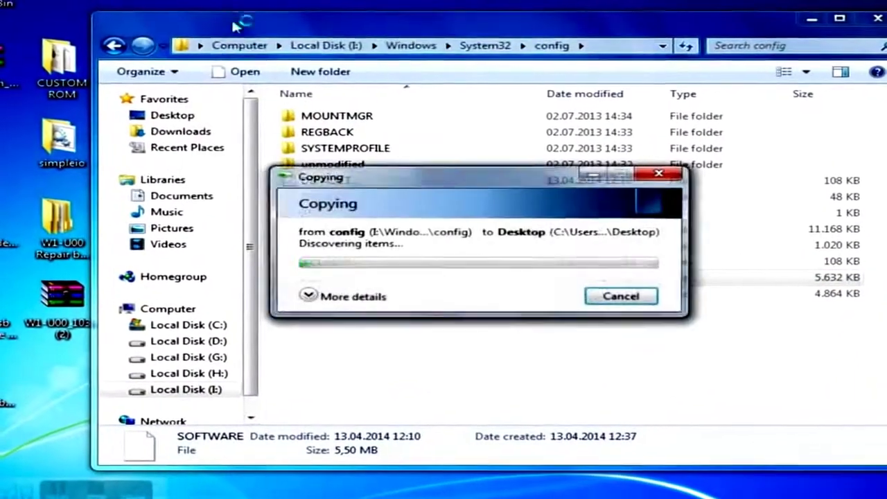
drag(262, 15, 588, 82)
drag(475, 86, 401, 40)
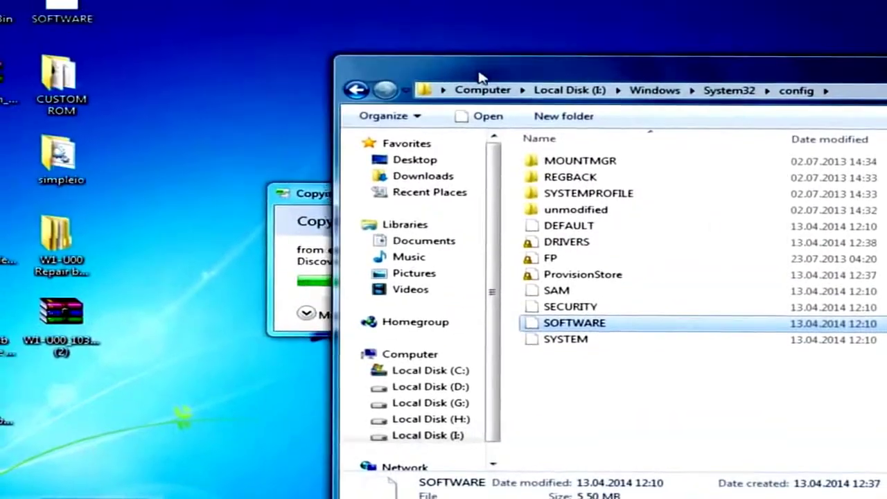
Launch Registry Editor by searching for regedit from the Start menu.
key(super)
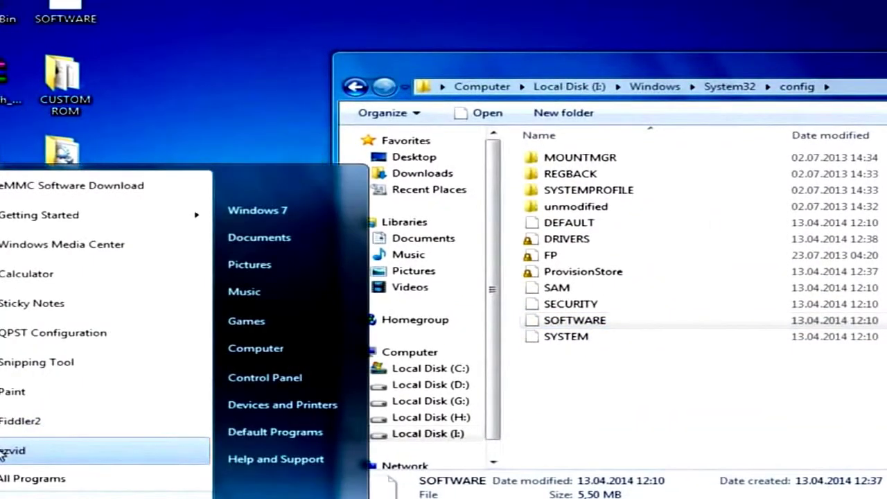
text(regedit)
key(Return)
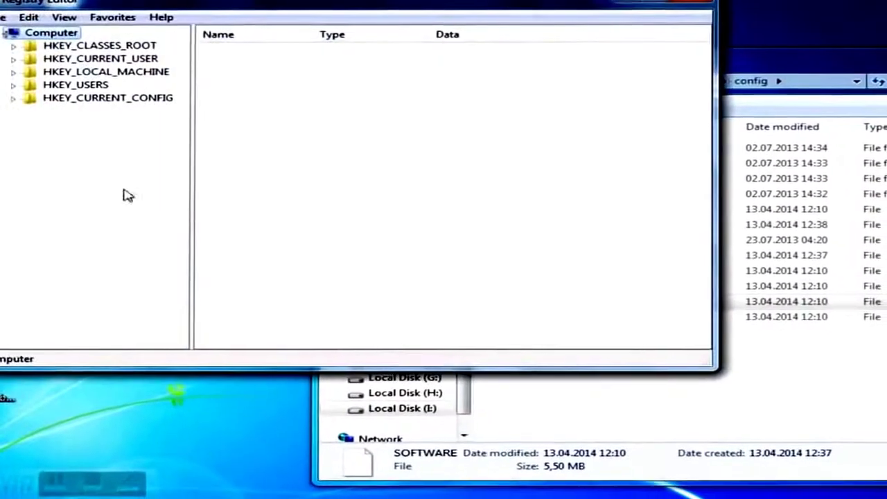
Load Desktop\SOFTWARE as hive '123' under HKEY_LOCAL_MACHINE.
click(64, 71)
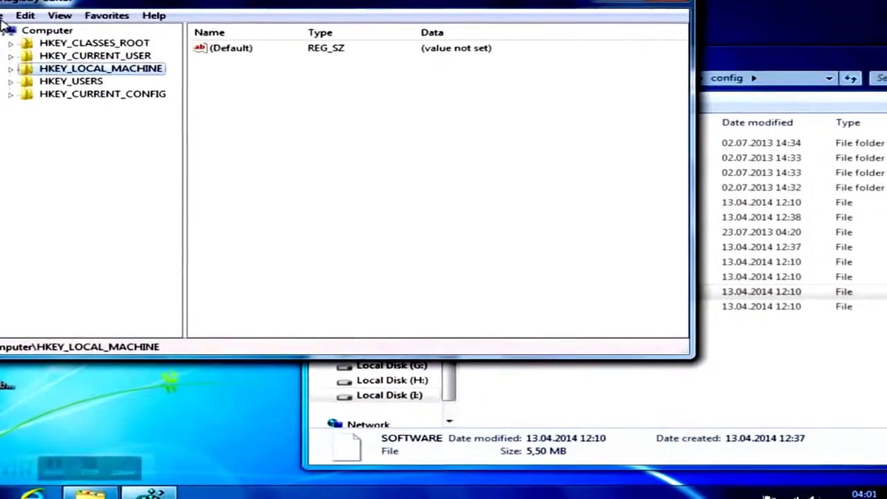
click(6, 16)
click(41, 67)
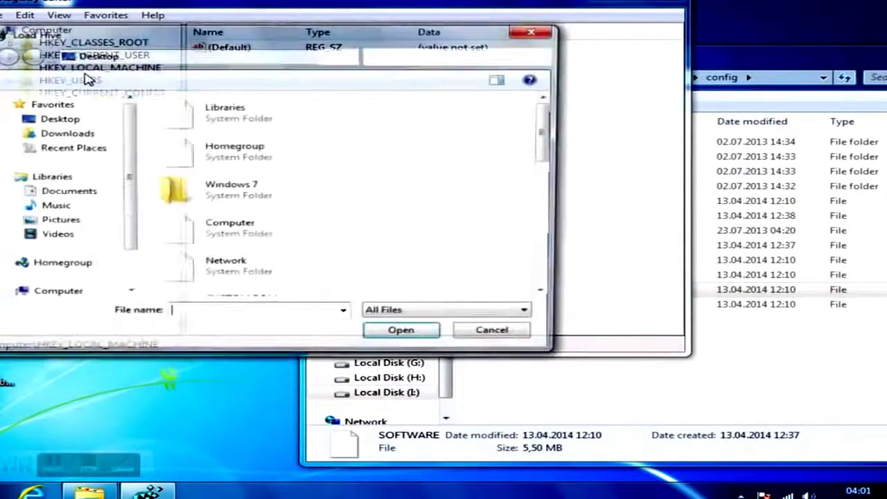
scroll(223, 267, down, 5)
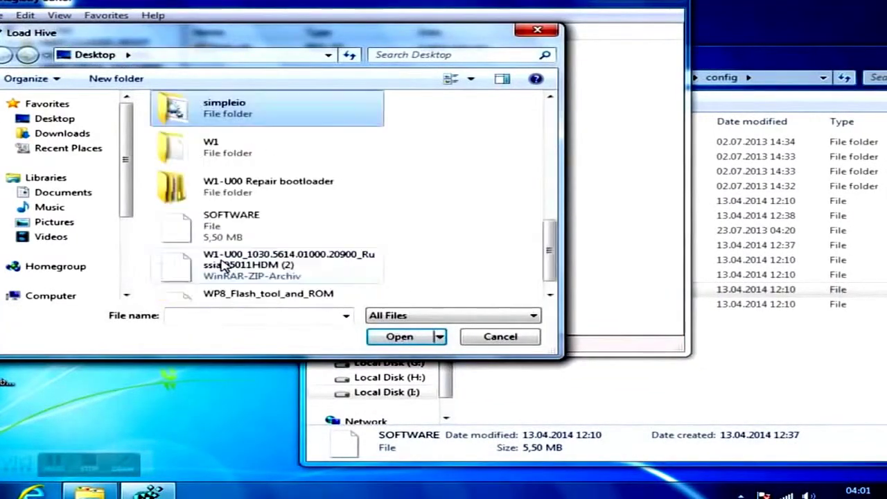
click(227, 219)
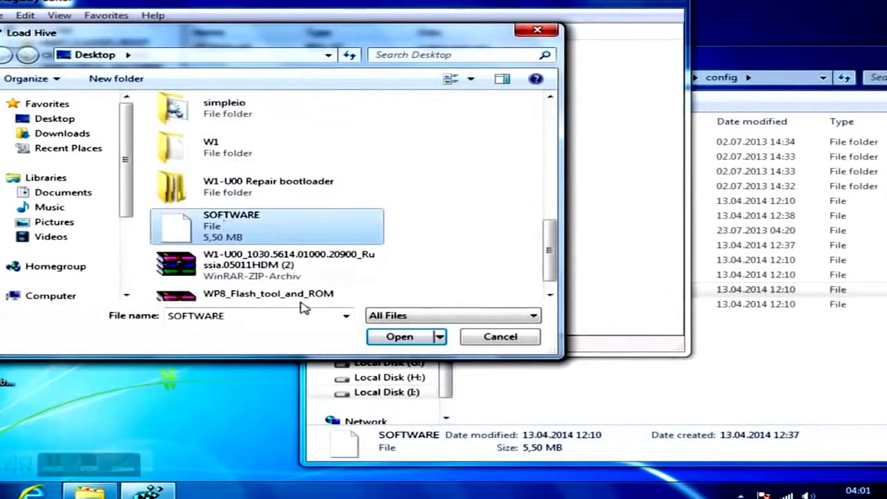
click(410, 339)
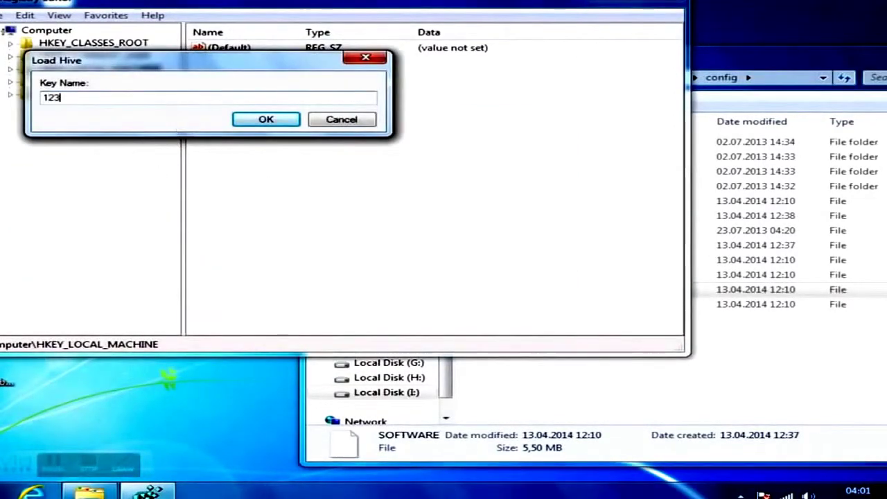
key(Return)
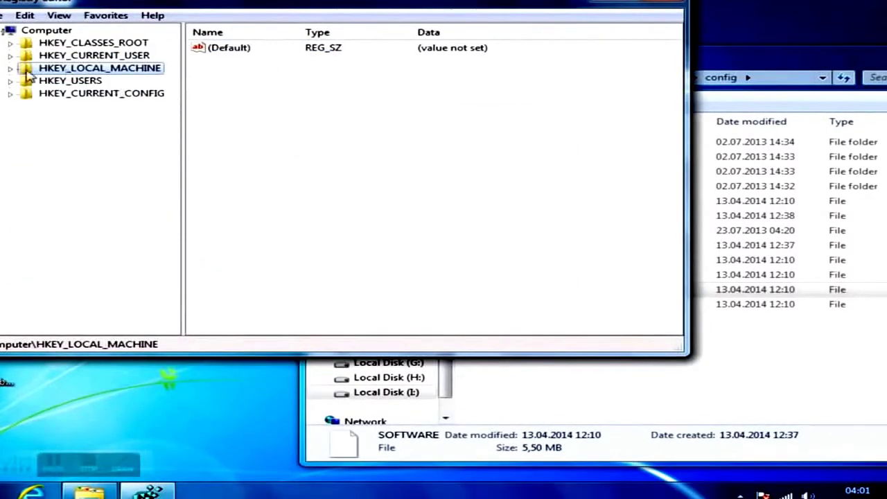
Navigate to HKEY_LOCAL_MACHINE\123\Microsoft\DeviceReg in a maximized, widened view.
click(11, 70)
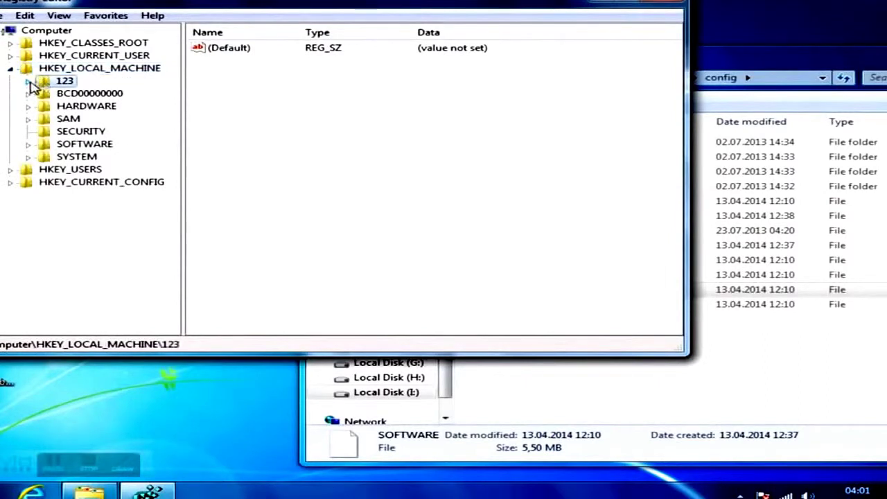
click(30, 80)
click(48, 131)
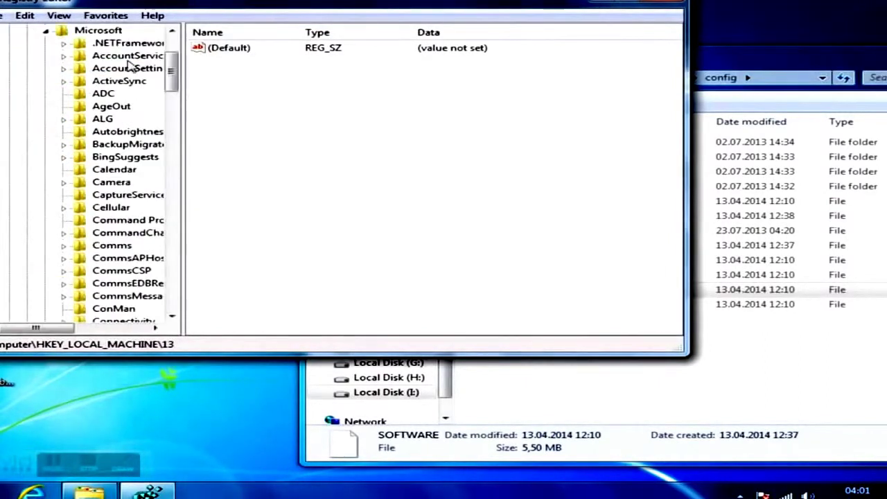
double_click(178, 5)
drag(180, 82, 338, 90)
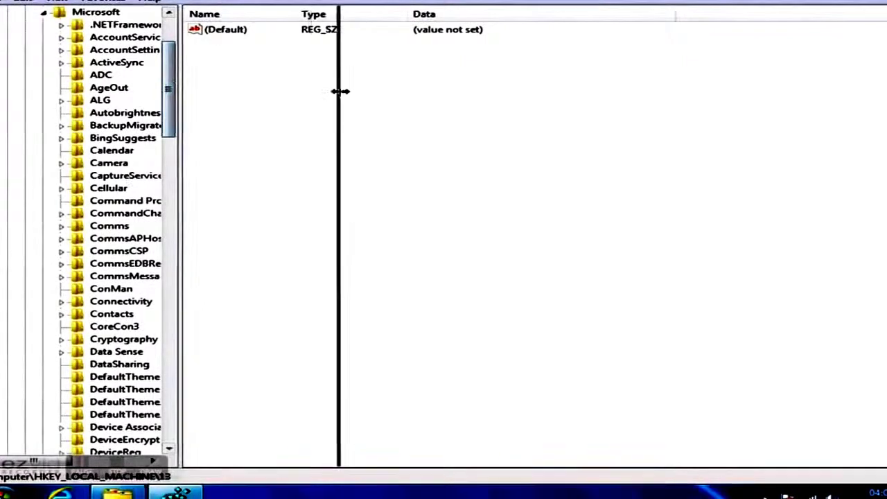
click(91, 175)
text(dev)
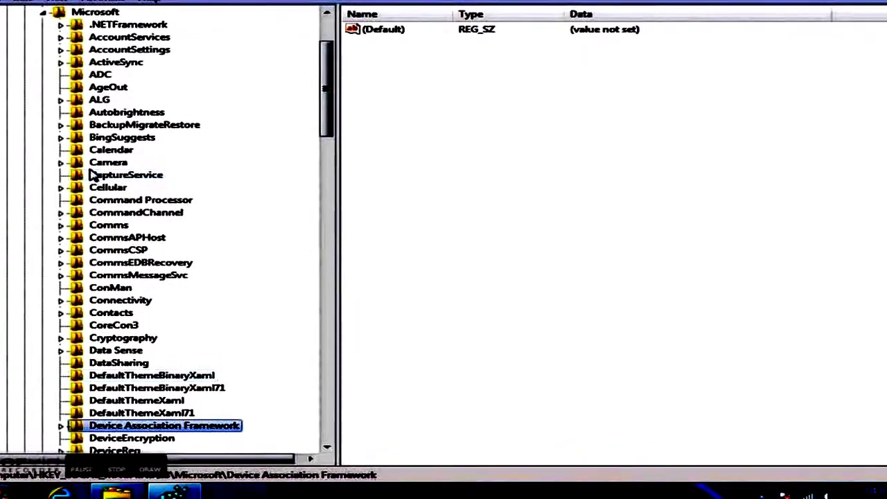
scroll(22, 343, down, 2)
click(109, 376)
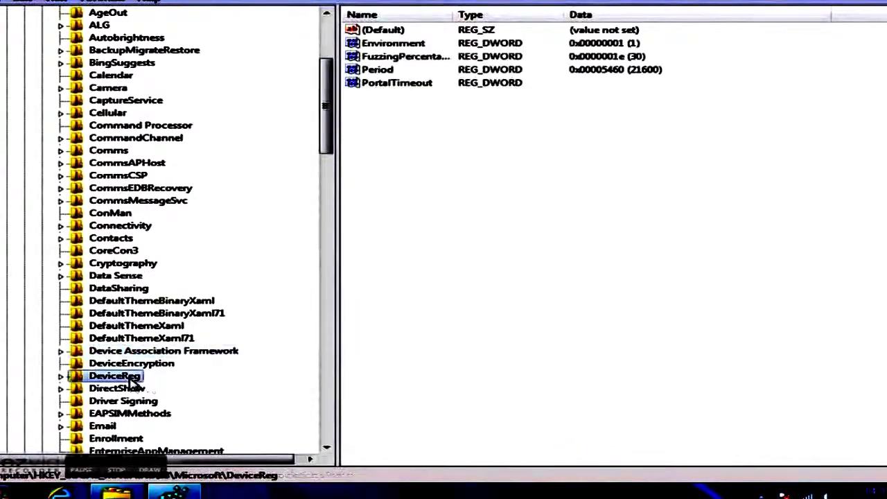
click(487, 99)
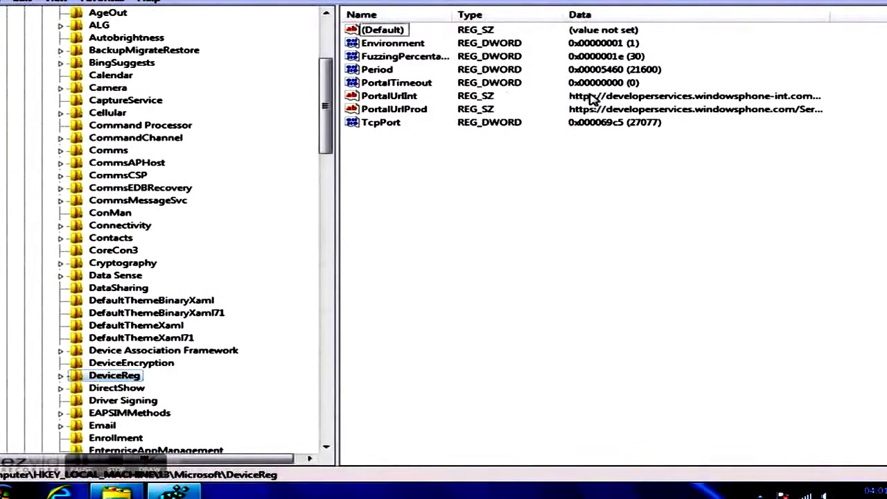
double_click(414, 97)
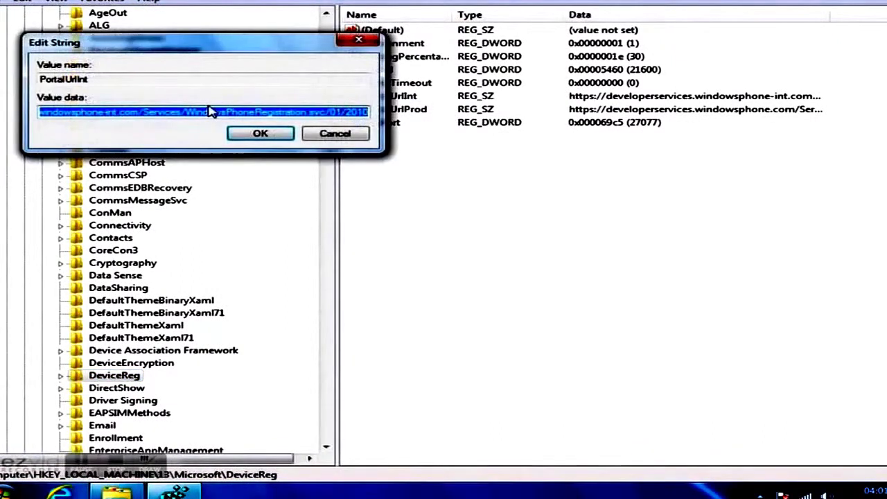
click(211, 113)
key(ctrl+a)
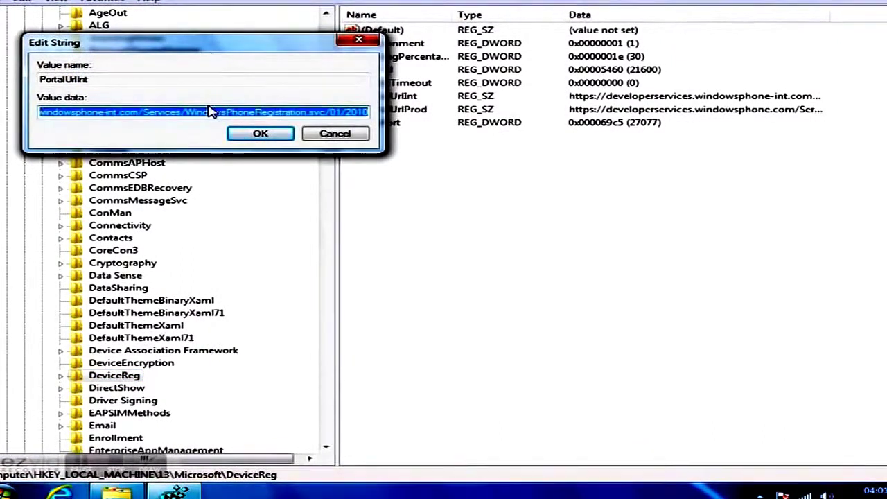
text(https://127.0.0.1)
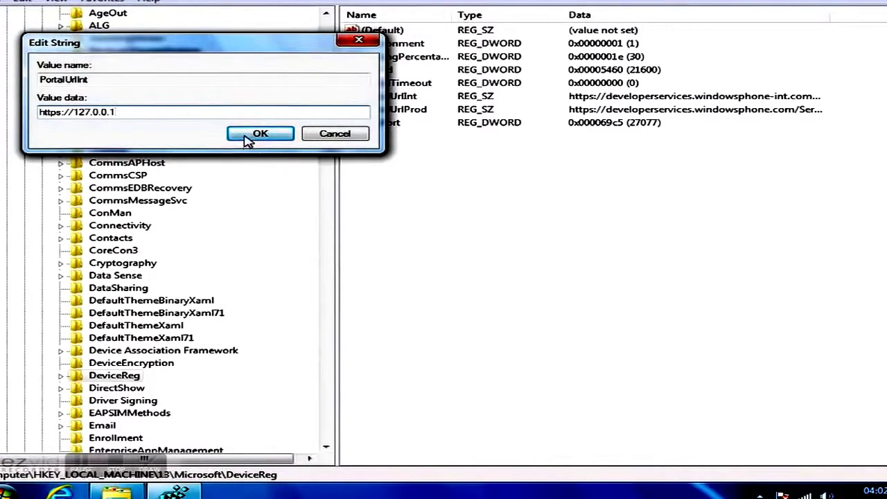
click(255, 135)
double_click(394, 109)
text(https://127.0.0.1)
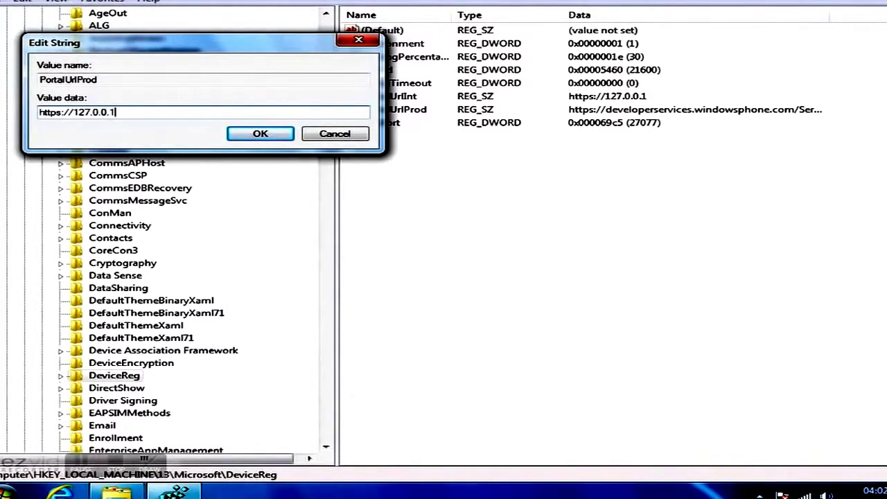
key(Return)
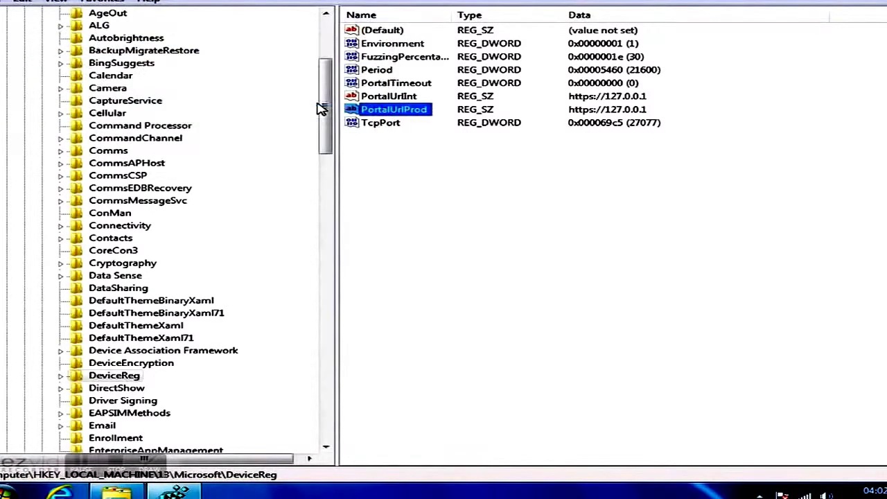
click(102, 377)
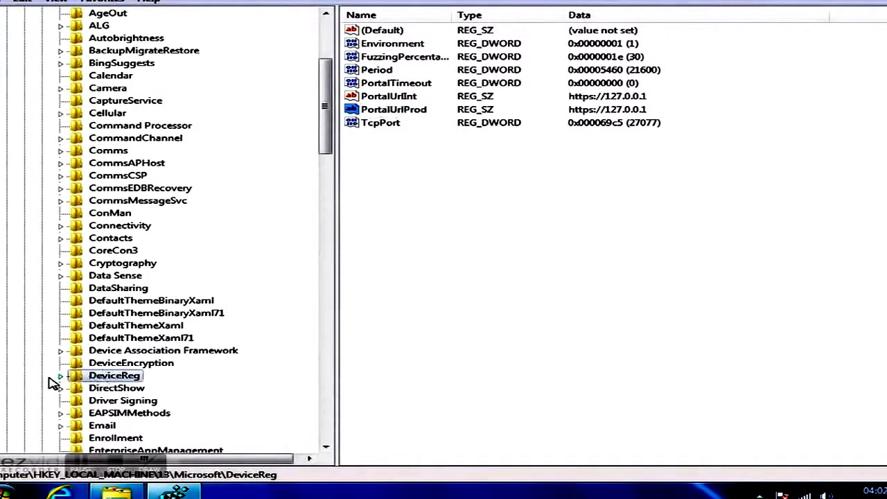
click(61, 376)
click(105, 389)
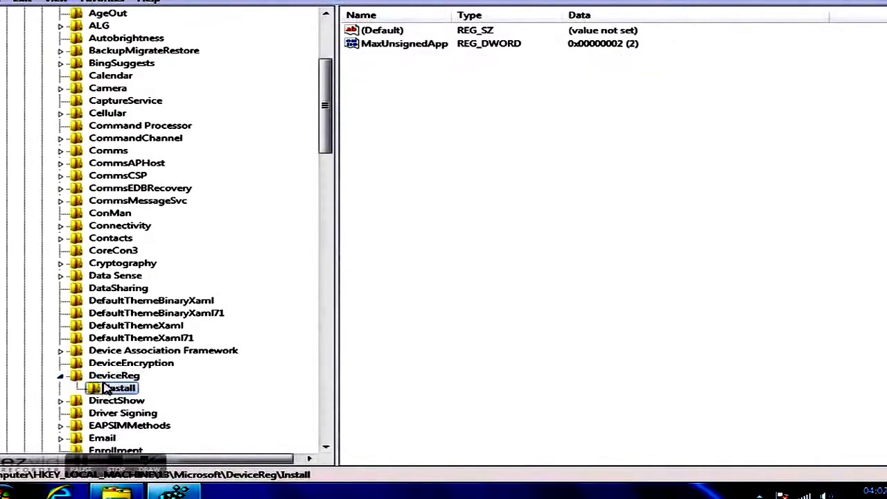
double_click(388, 46)
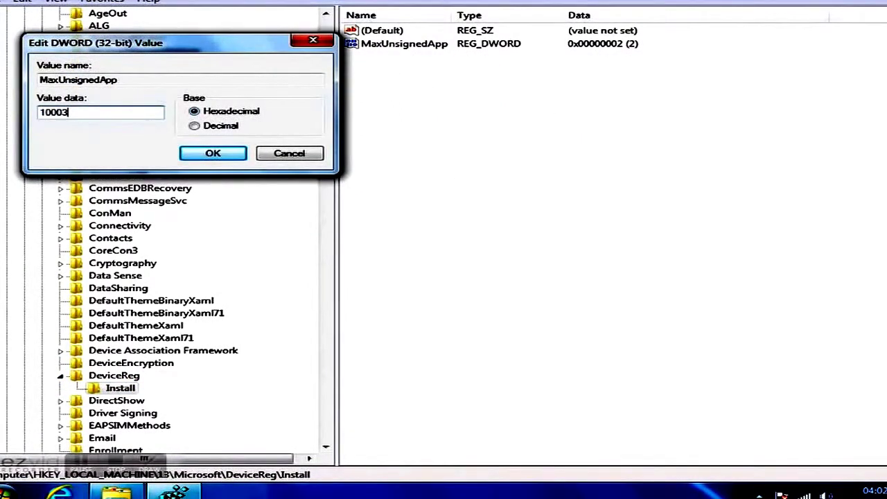
key(Return)
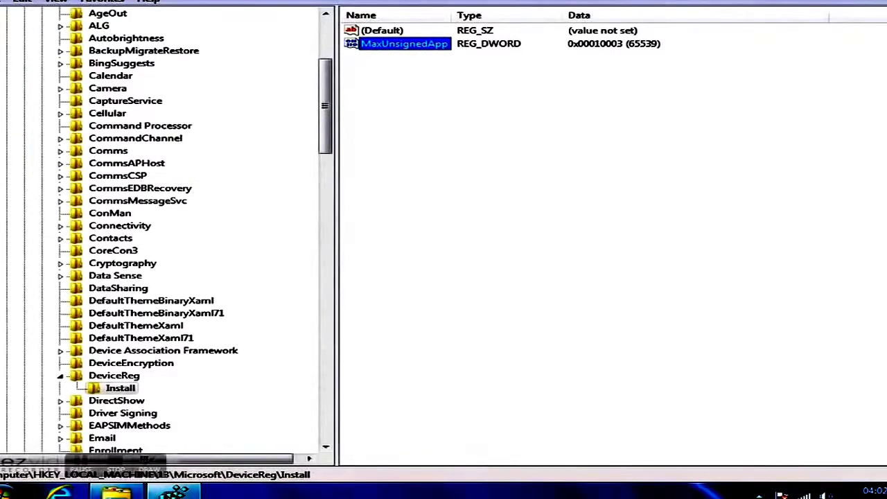
drag(322, 137, 314, 173)
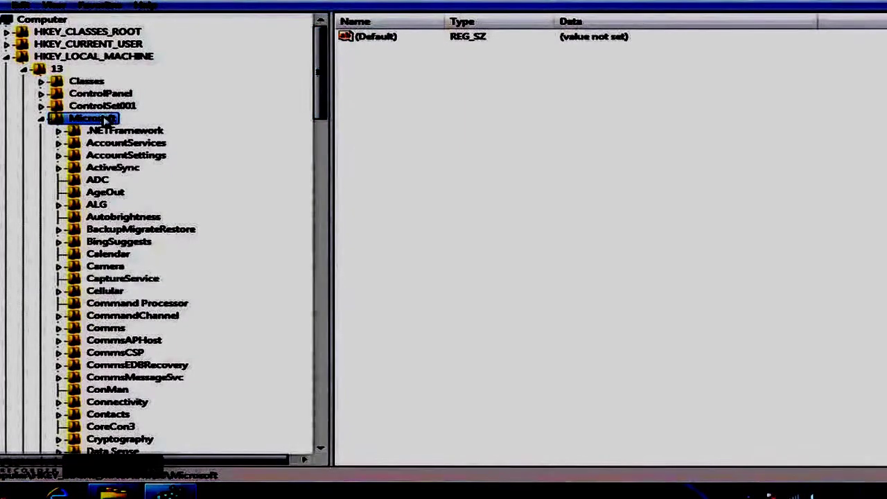
Navigate to the SecurityManager\CapabilityClasses key and show its values.
text(Security)
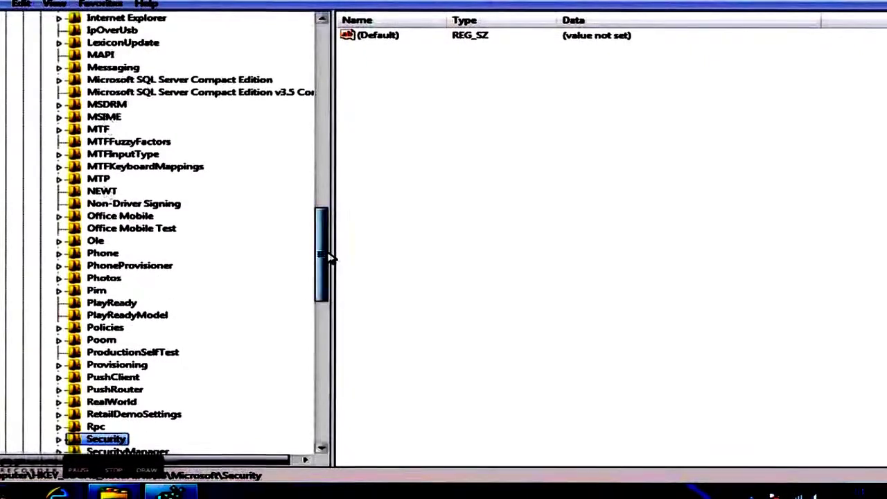
scroll(330, 258, down, 4)
click(59, 290)
click(125, 290)
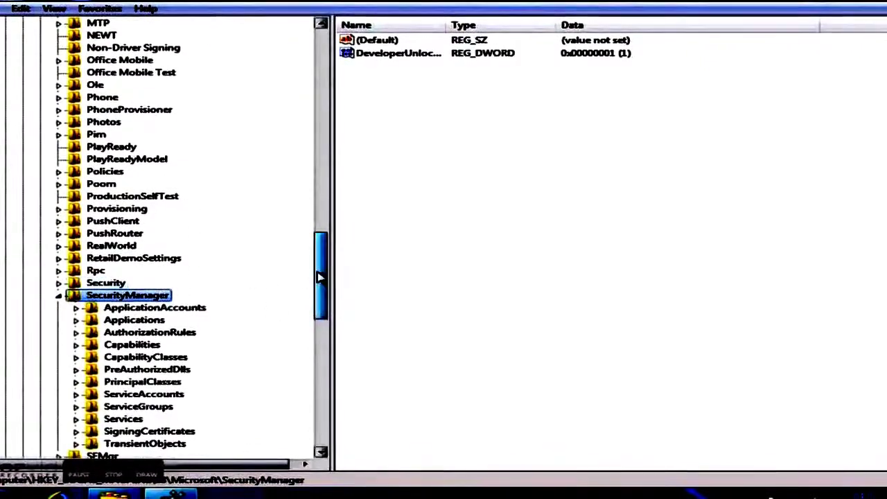
drag(321, 277, 321, 282)
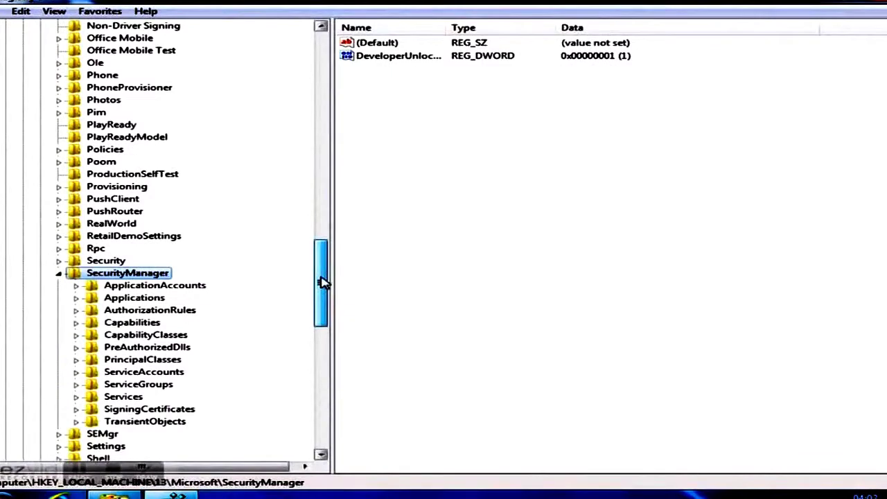
click(132, 334)
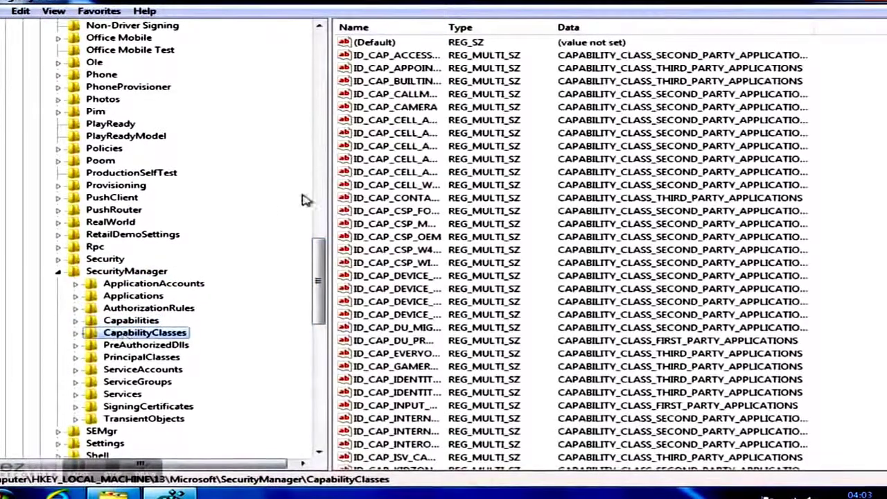
scroll(873, 346, down, 15)
Add multi-string value ID_CAP_DEVELOPERUNLOCK_API with data CAPABILITY_CLASS_THIRD_PARTY_APPLICATIONS.
right_click(866, 423)
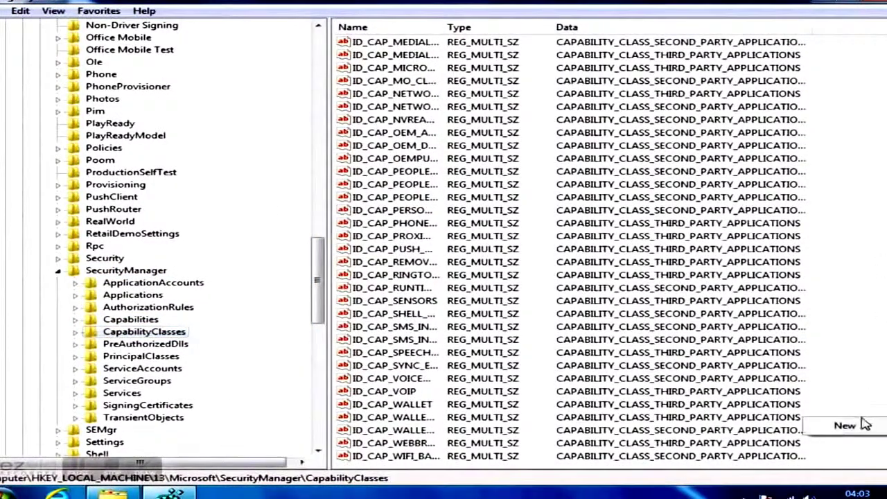
mouse_move(856, 426)
click(728, 414)
text(CAP_DEVELOPERUNLOCK_API)
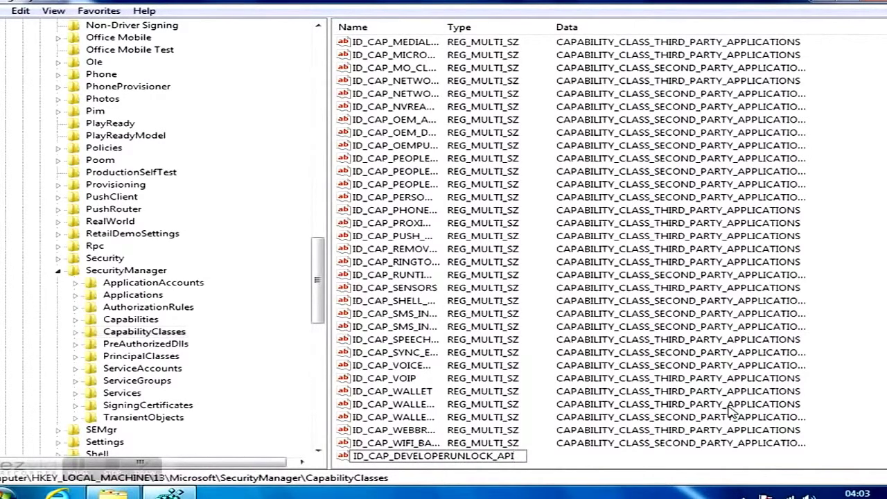
key(Return)
key(Return)
text(CAPABILITY)
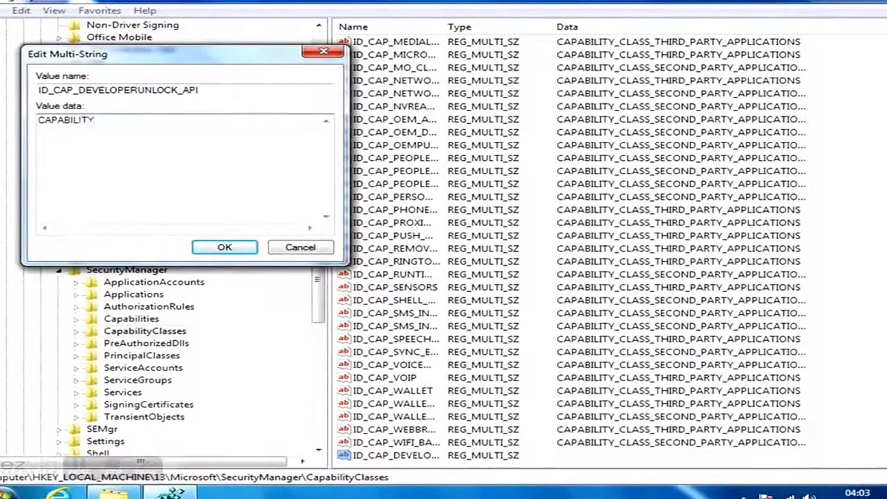
text(_CLASS_THIRD_PARTY_APP)
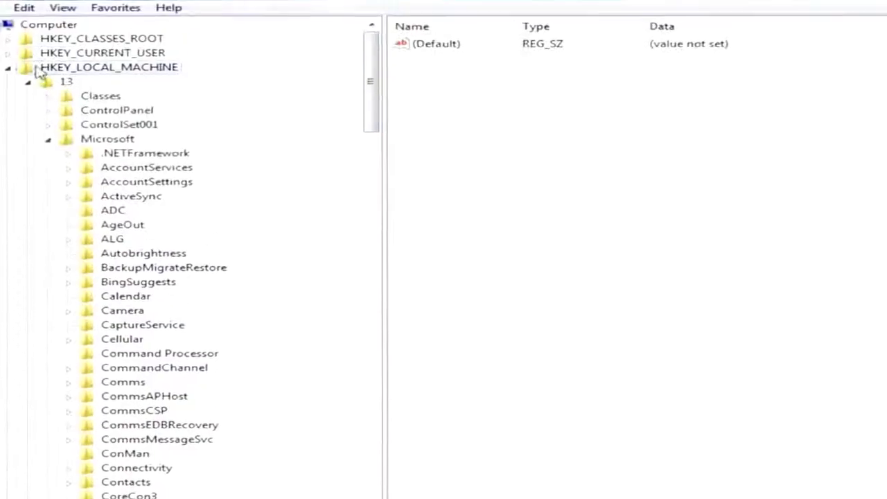
Unload hive 13 via File > Unload Hive and confirm with Yes.
key(alt+f)
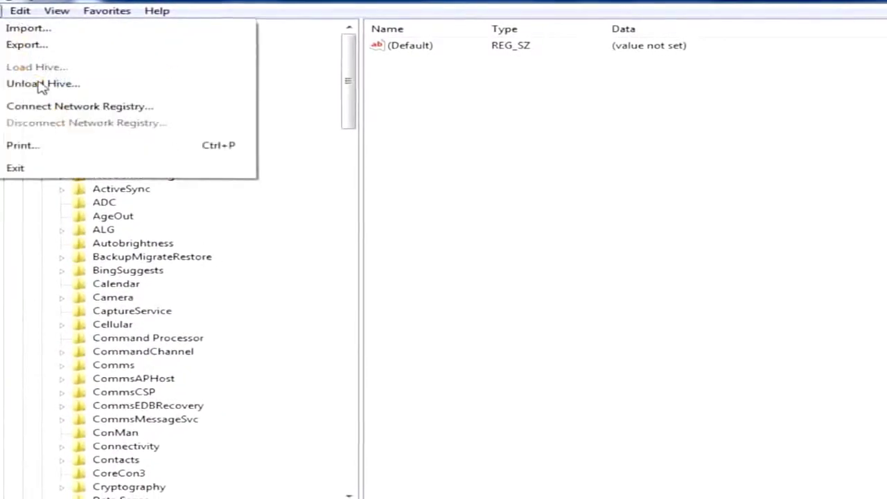
click(42, 84)
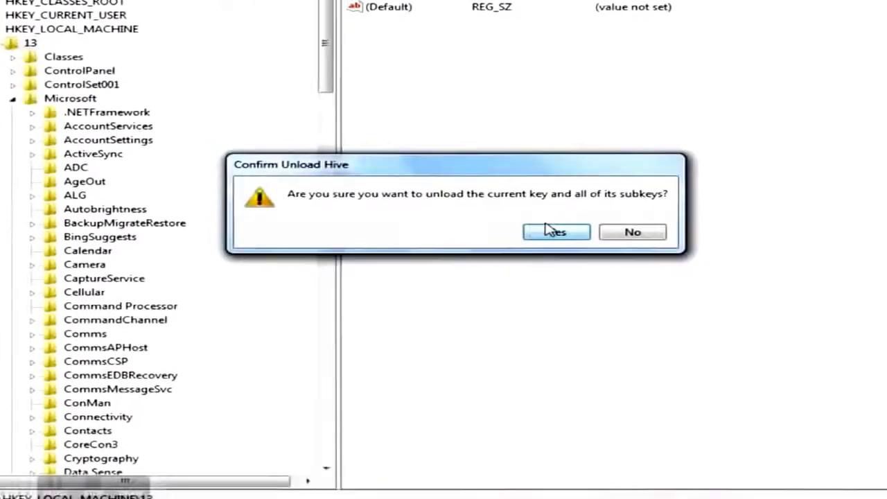
click(551, 232)
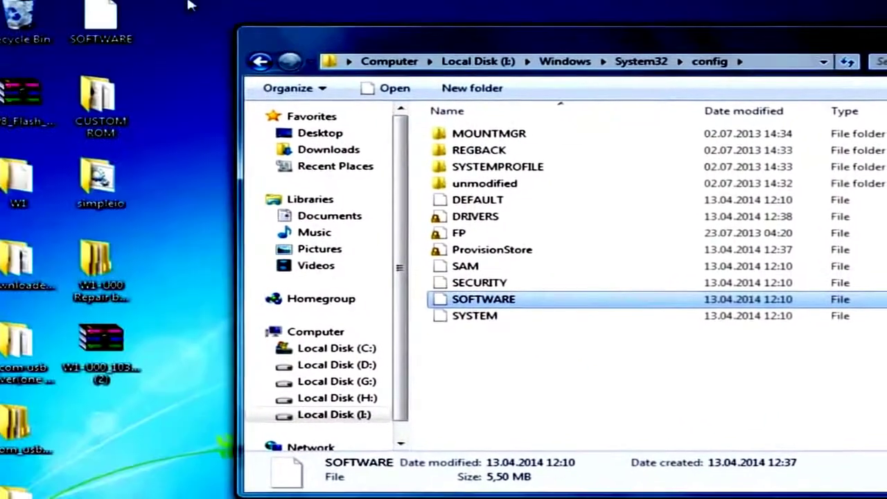
Overwrite the config folder's SOFTWARE with the edited desktop copy, then close Explorer.
drag(100, 21, 458, 379)
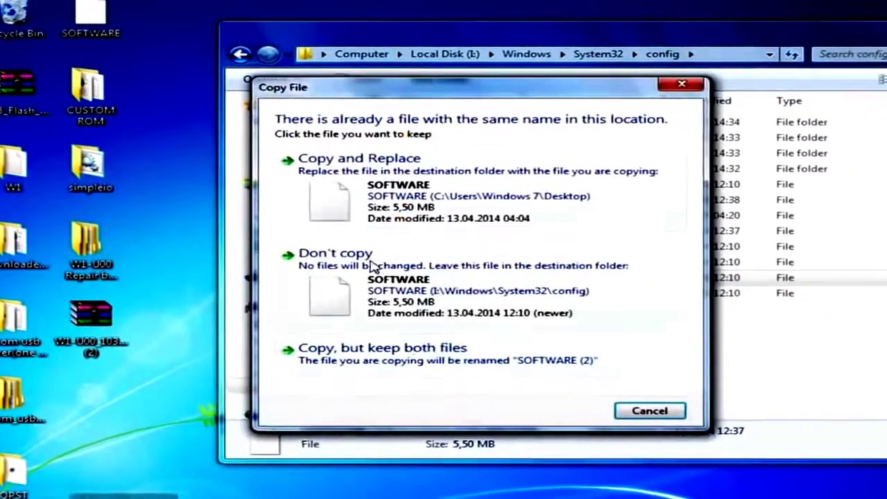
click(319, 177)
click(409, 300)
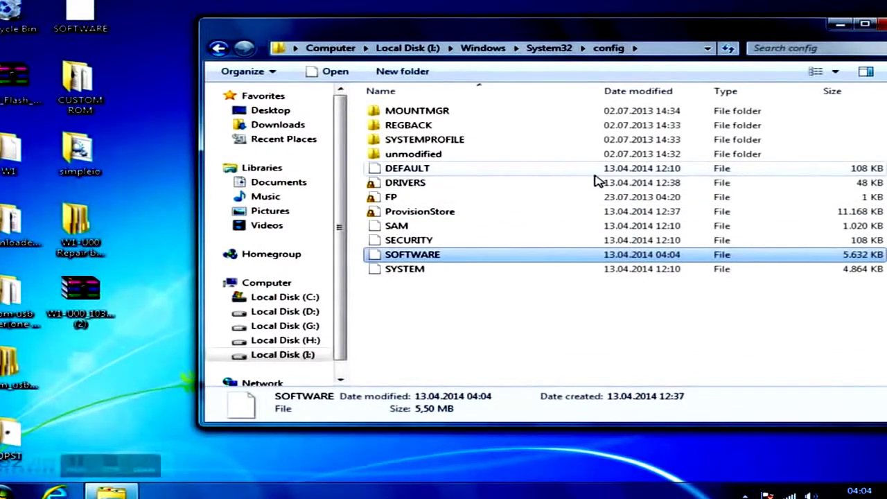
key(alt+F4)
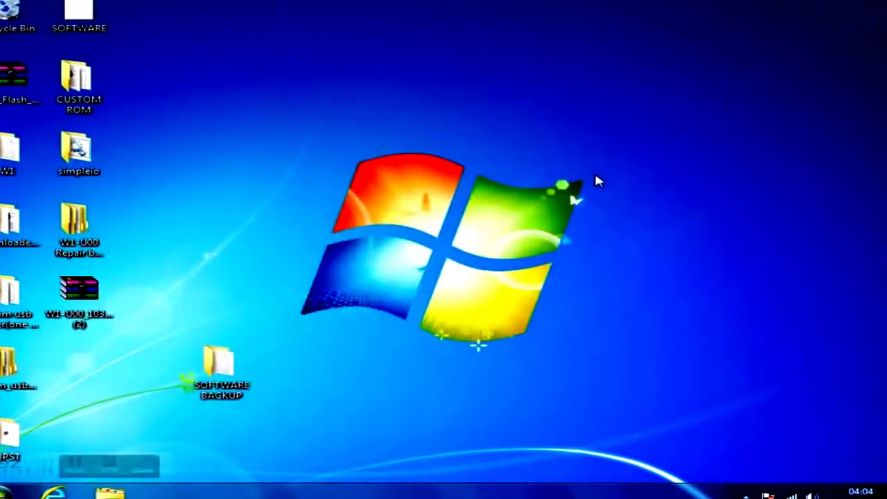